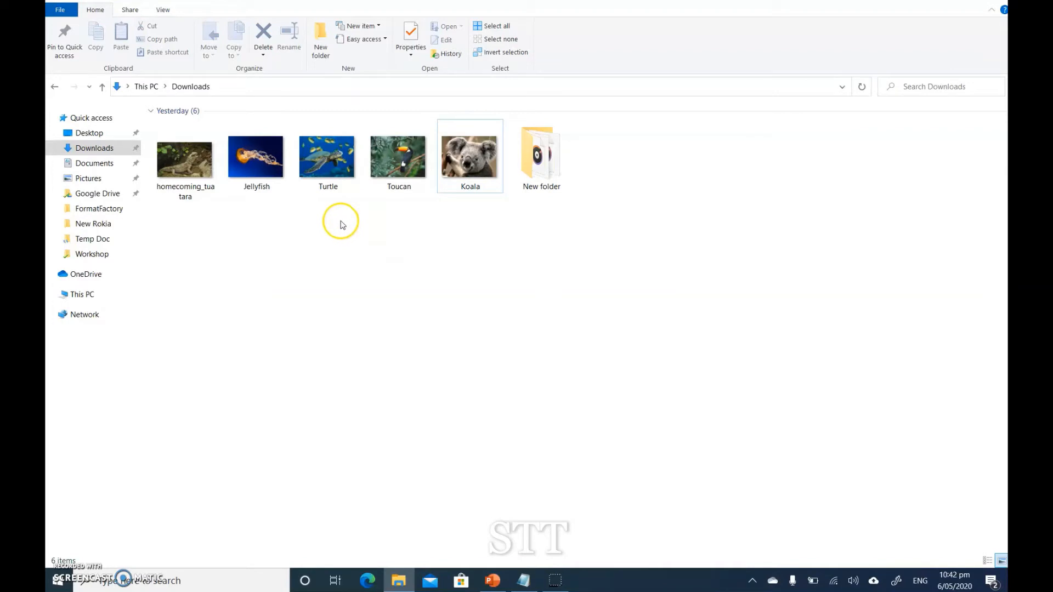
right_click(325, 164)
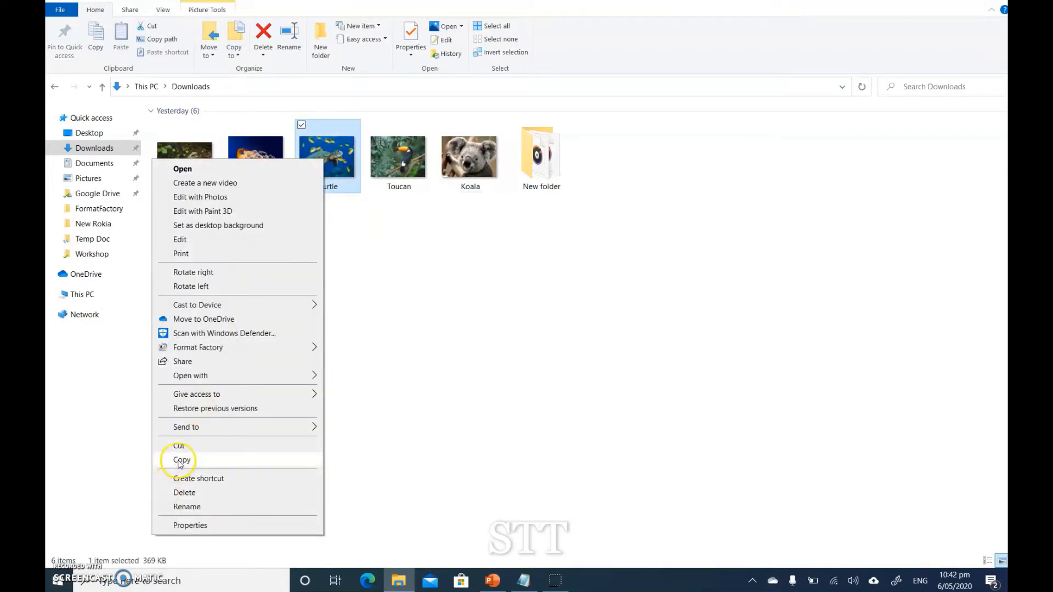
left_click(181, 461)
left_click(493, 581)
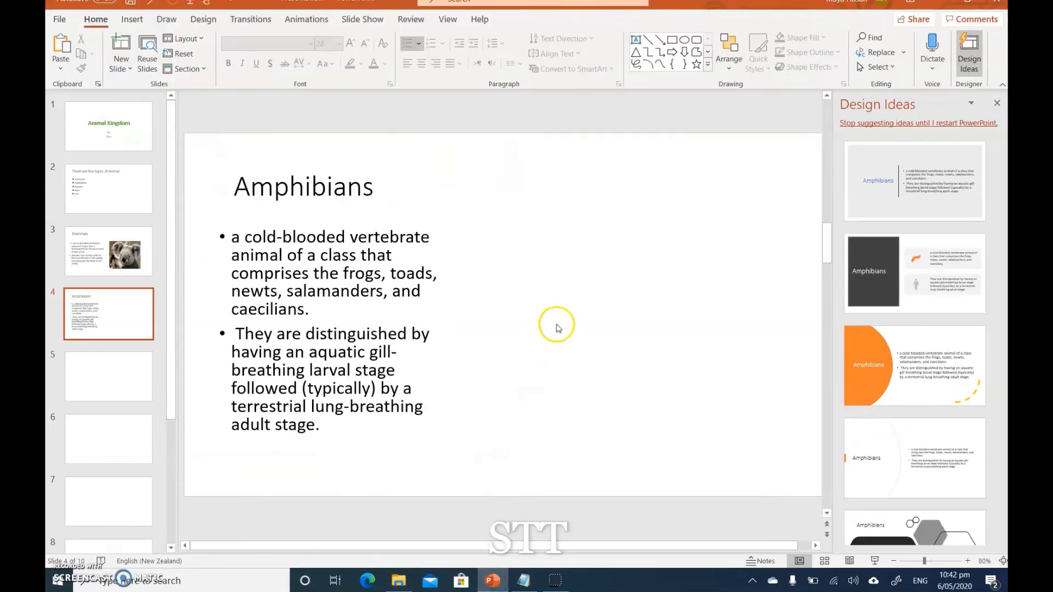
right_click(628, 259)
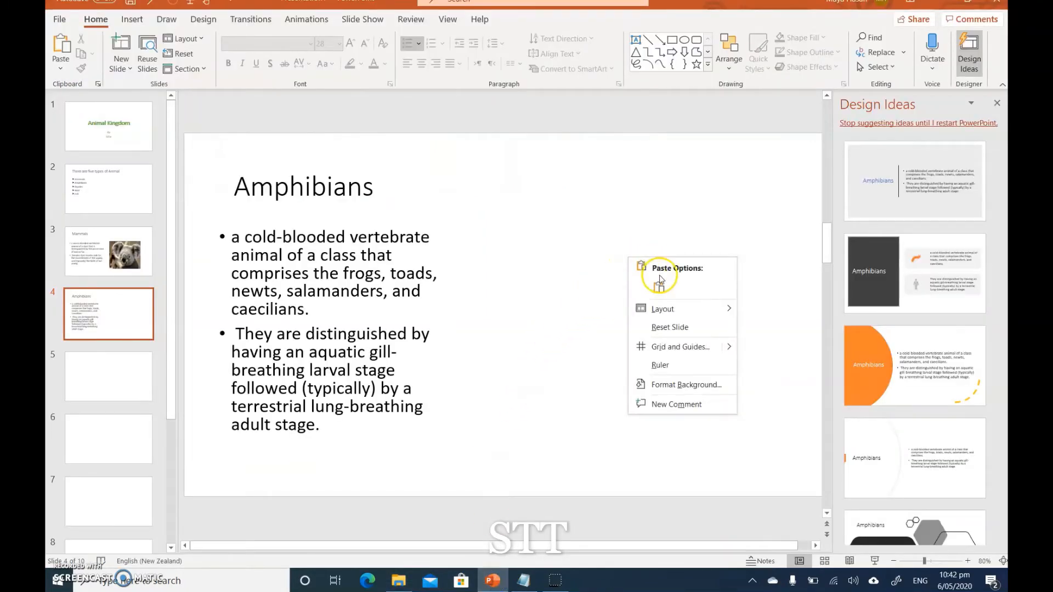
left_click(593, 233)
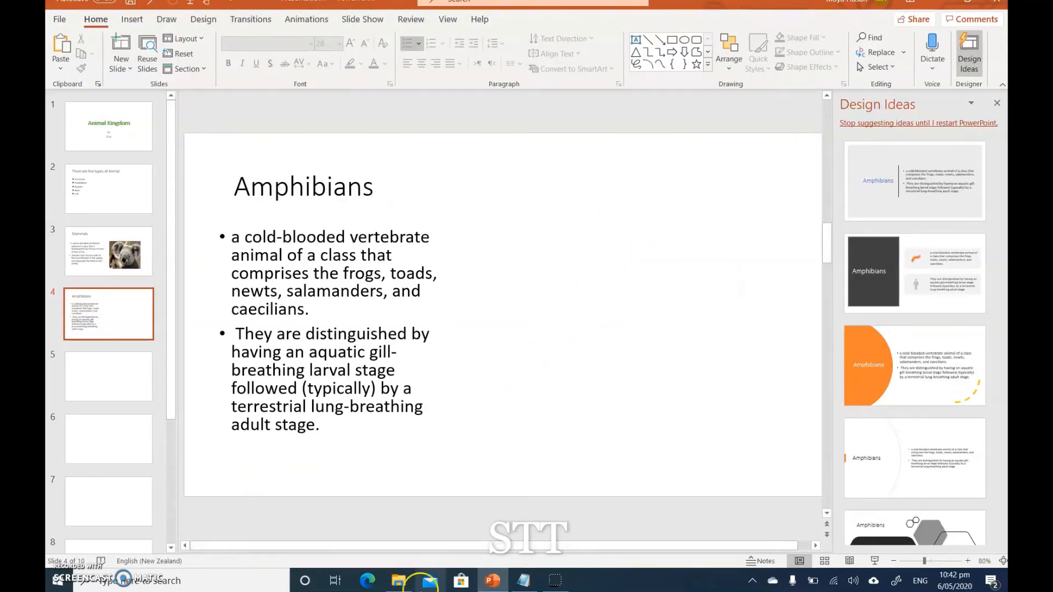
Step: Copy the Turtle picture from the Downloads folder and paste it onto the Amphibians slide in PowerPoint
left_click(399, 580)
left_click(362, 166)
right_click(330, 160)
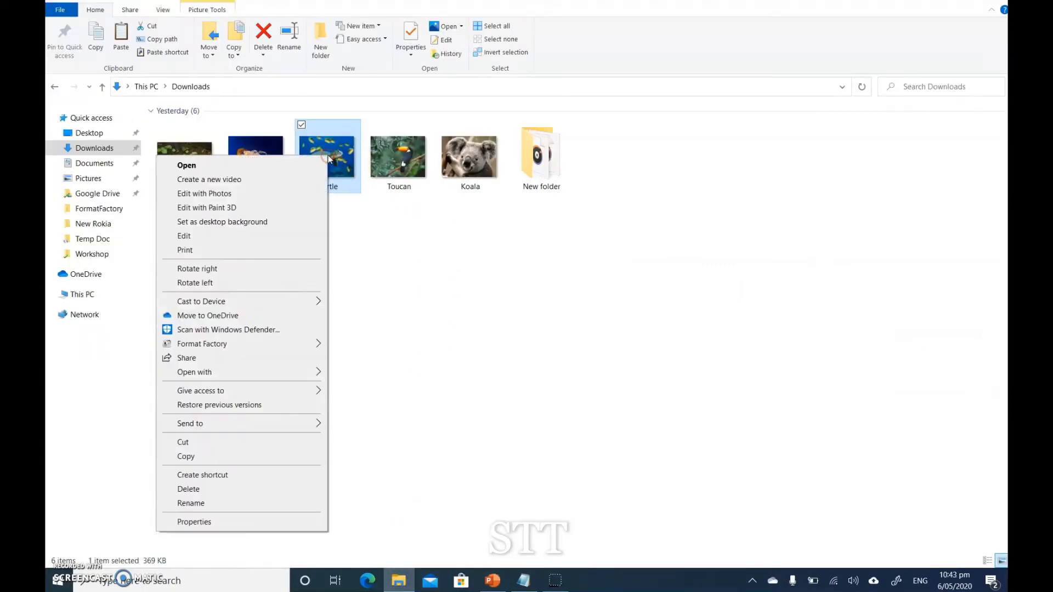
left_click(210, 458)
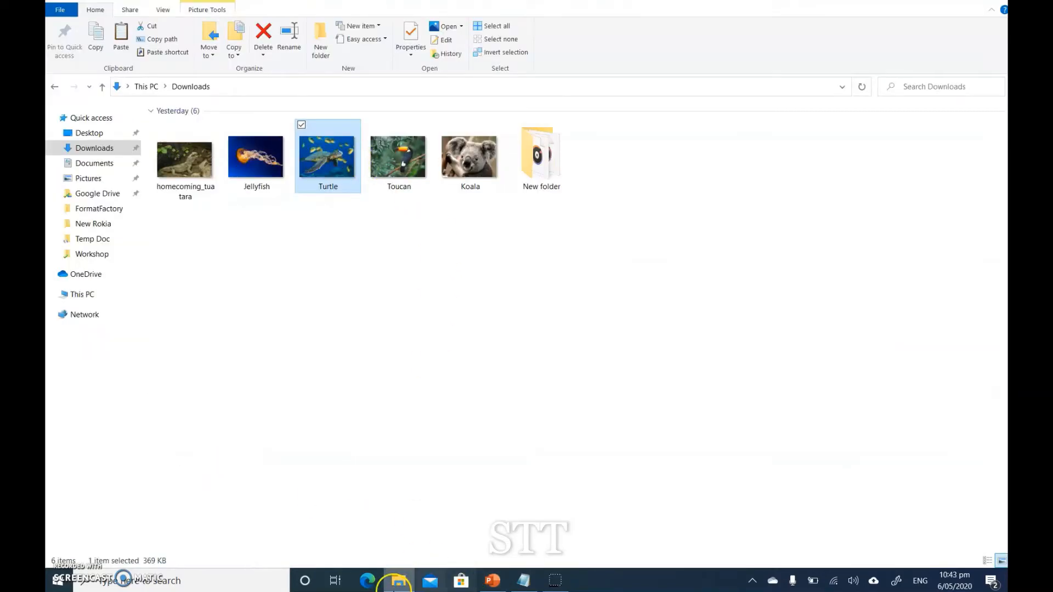
left_click(492, 581)
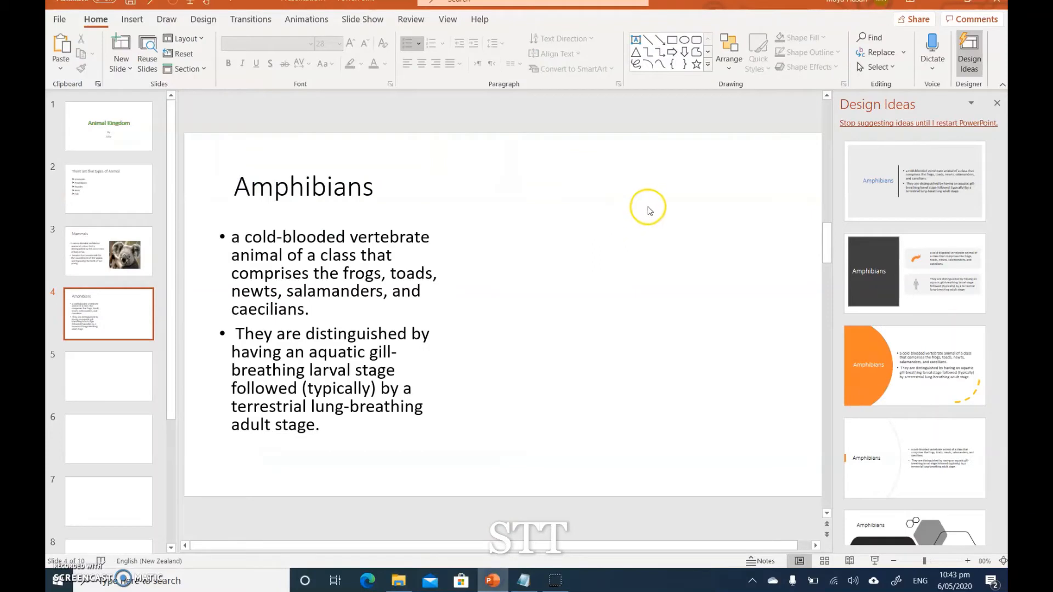
right_click(635, 211)
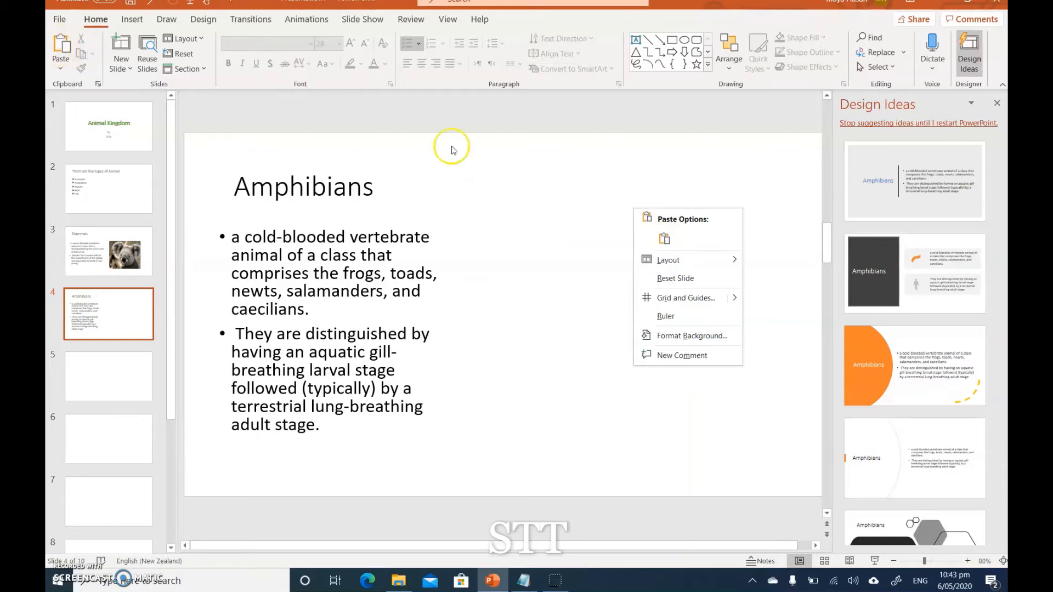
left_click(664, 240)
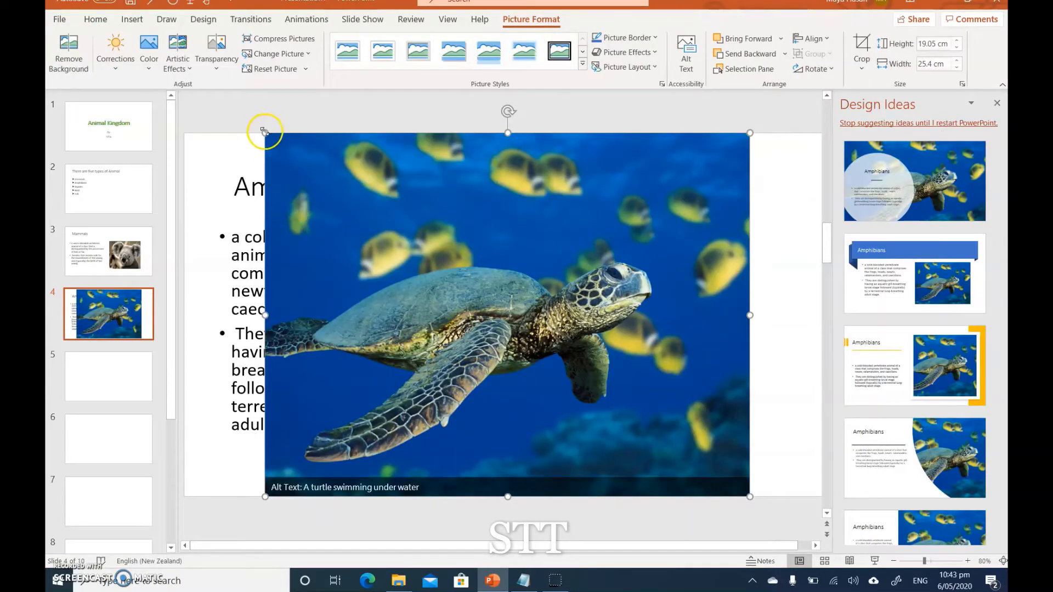
Step: Shrink the turtle picture to about 11.48 cm by 15.33 cm and place it beside the bullet text
left_click_drag(264, 131, 373, 213)
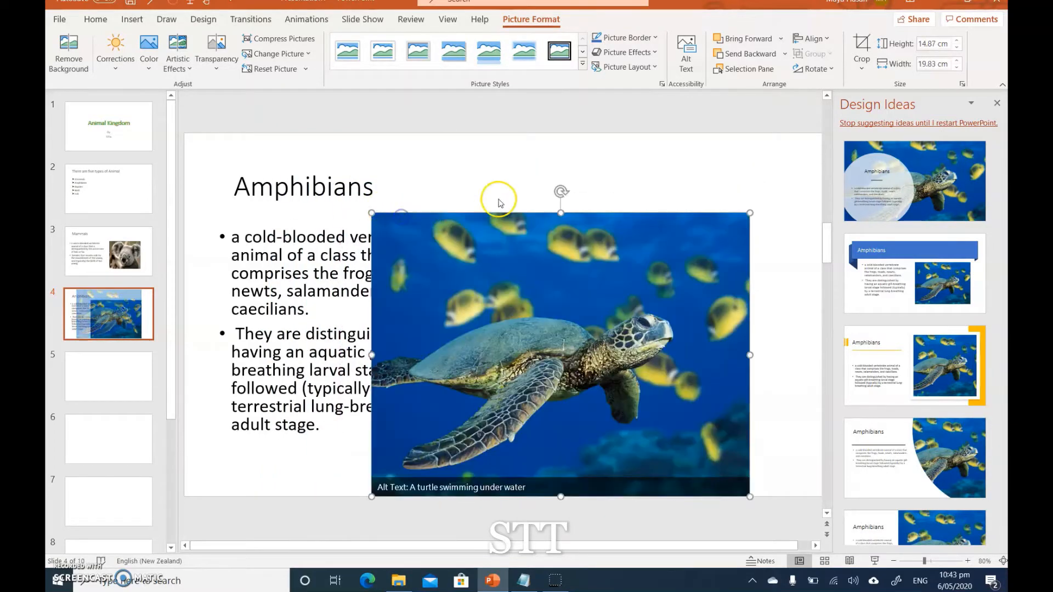
mouse_move(563, 214)
left_mouse_down()
mouse_move(565, 266)
mouse_move(583, 213)
left_mouse_up()
left_click_drag(750, 214, 671, 284)
left_click_drag(568, 347, 665, 298)
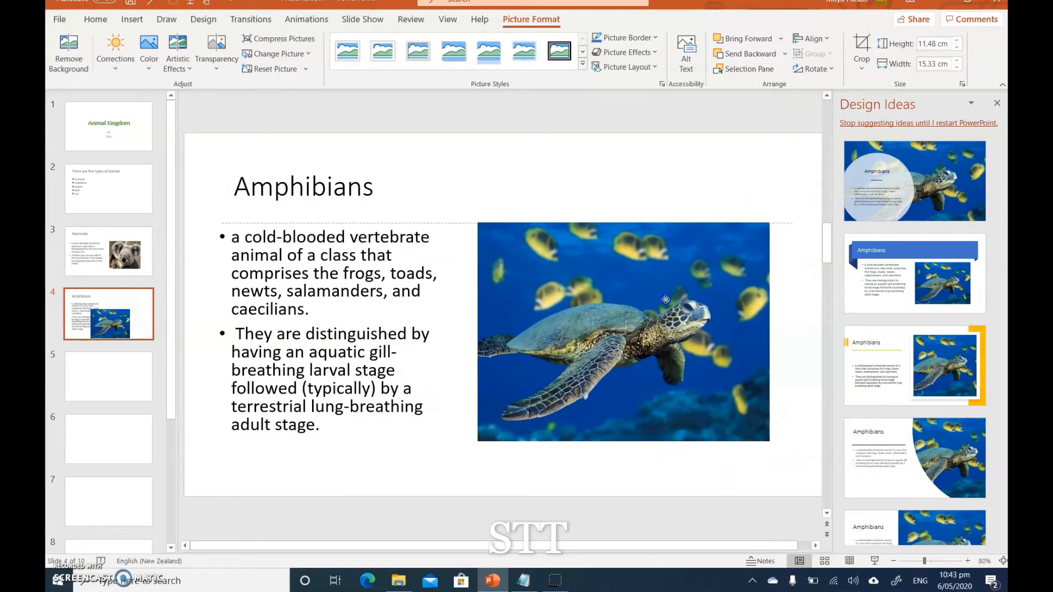
left_click(413, 478)
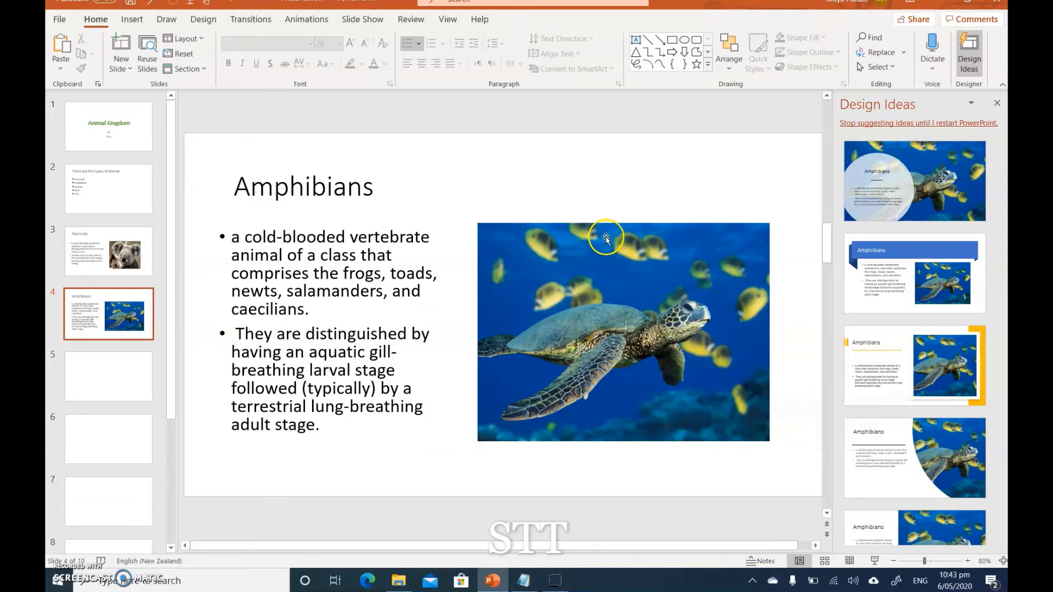
Step: Copy the title word "Amphibians" from the slide
double_click(295, 189)
right_click(295, 189)
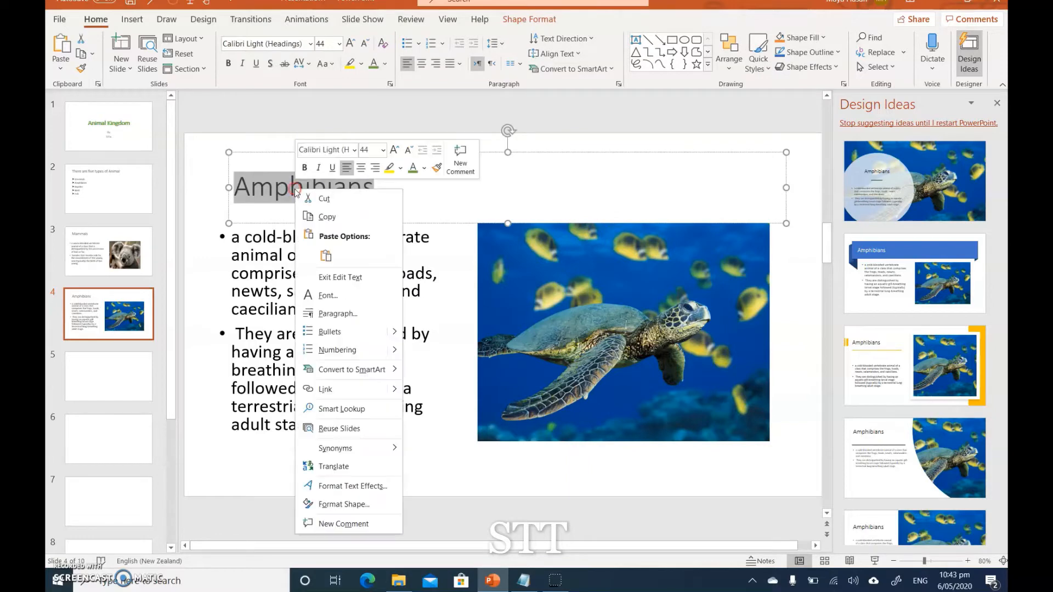
left_click(314, 217)
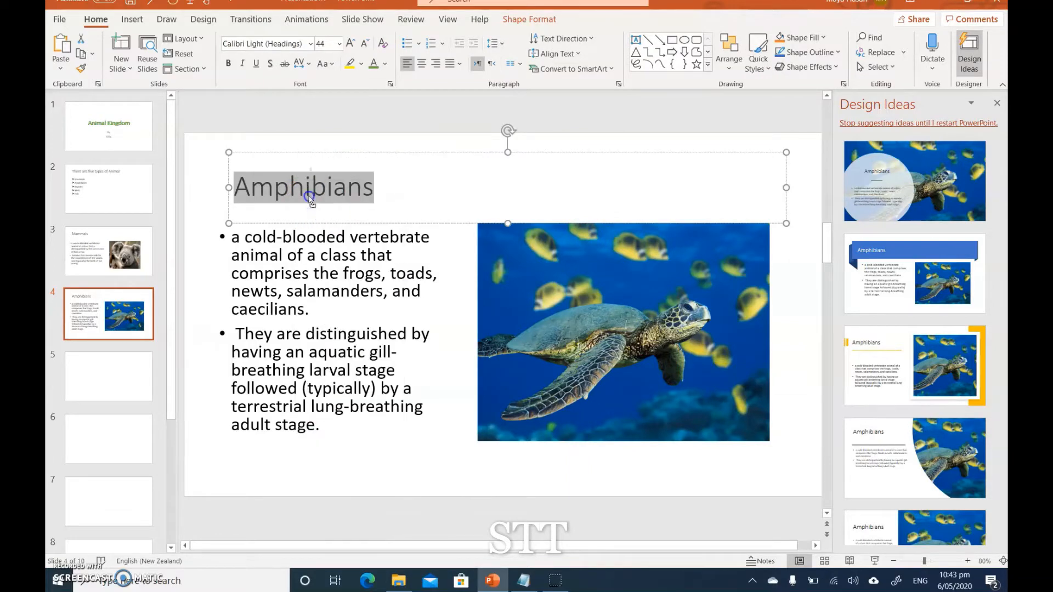
left_click(310, 201)
Step: Switch to Edge, open Google and run an image search for the copied word "Amphibians"
mouse_move(403, 586)
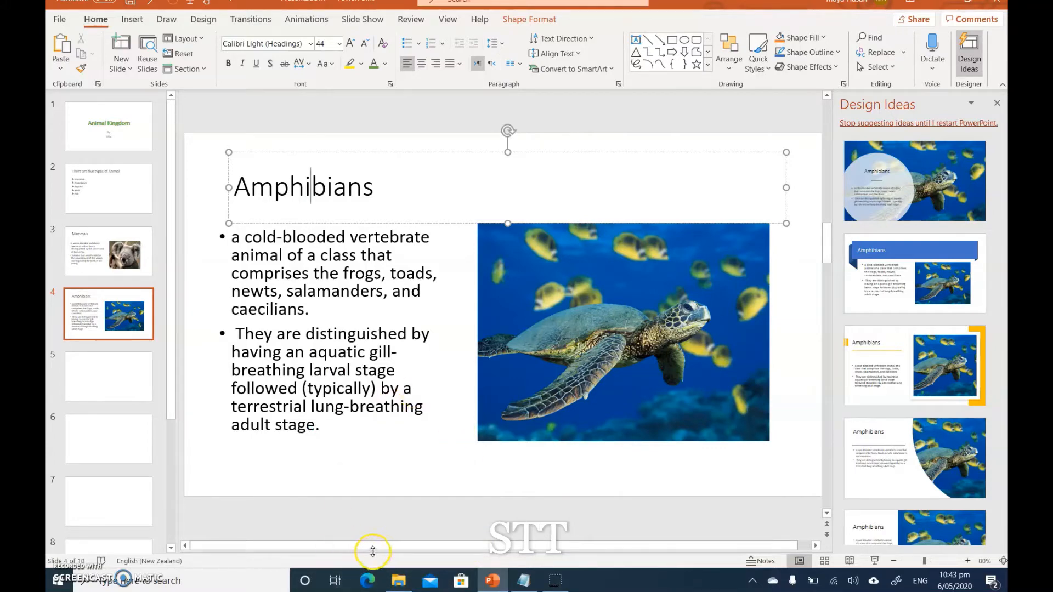
left_click(368, 580)
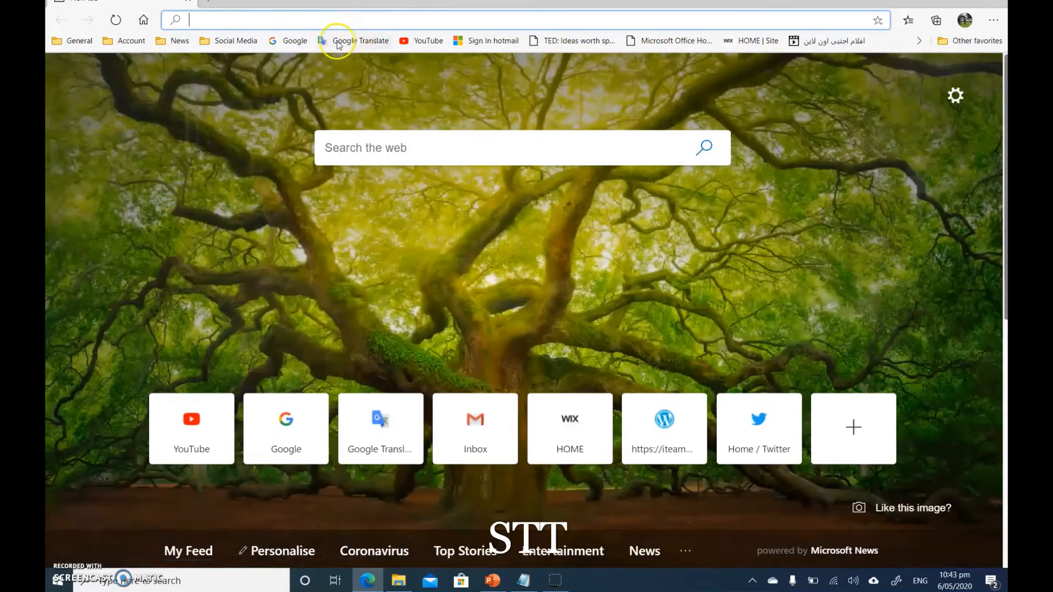
left_click(302, 40)
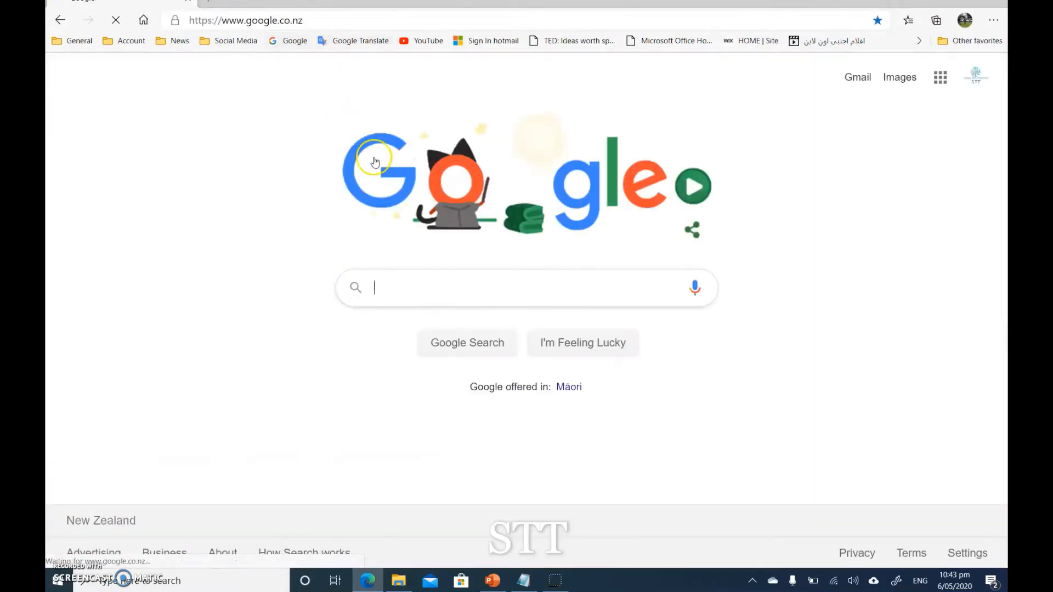
right_click(444, 292)
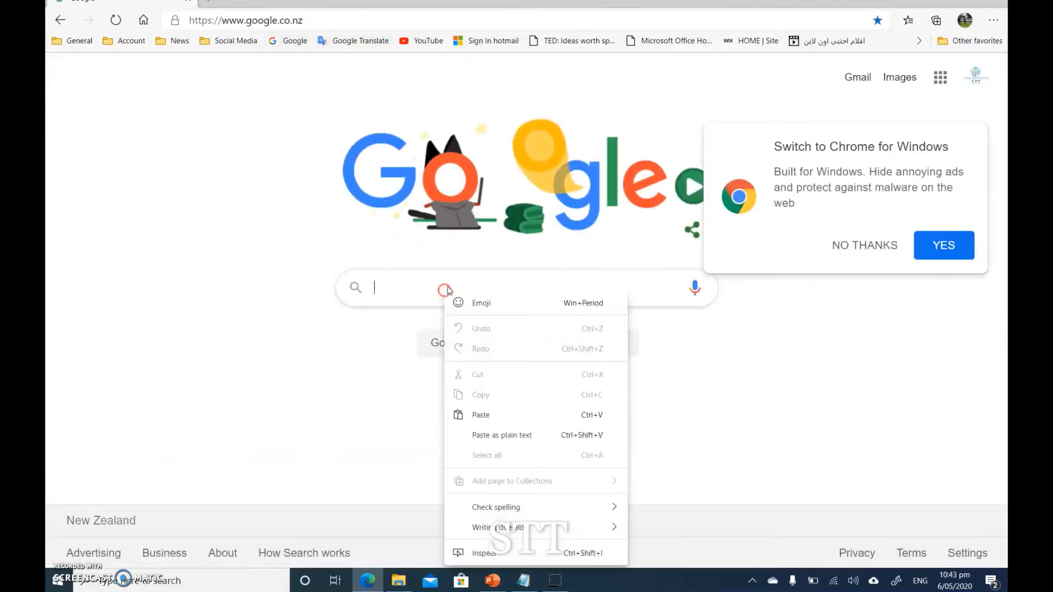
left_click(478, 417)
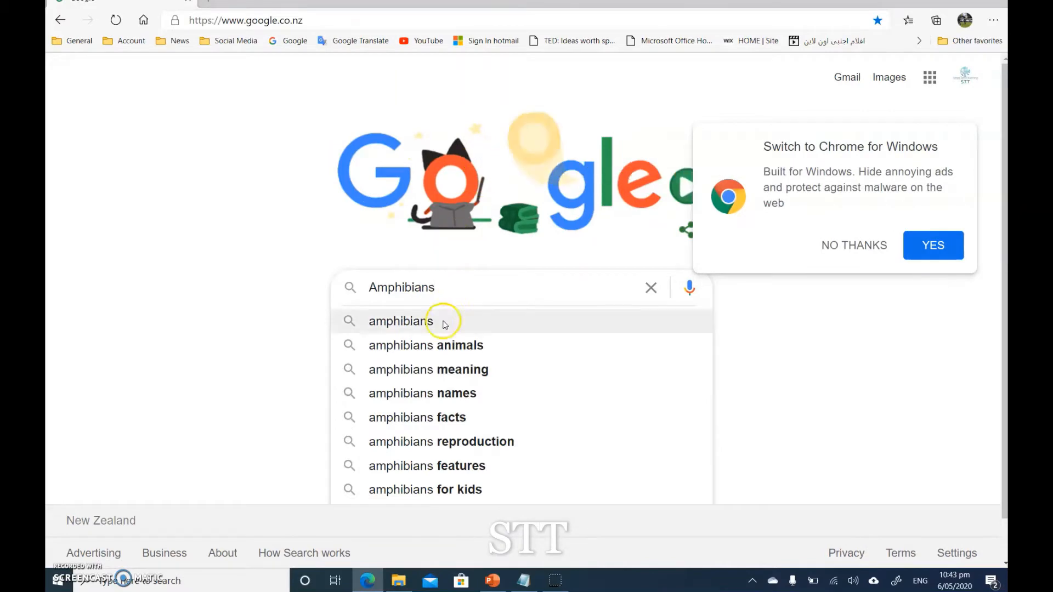
left_click(445, 323)
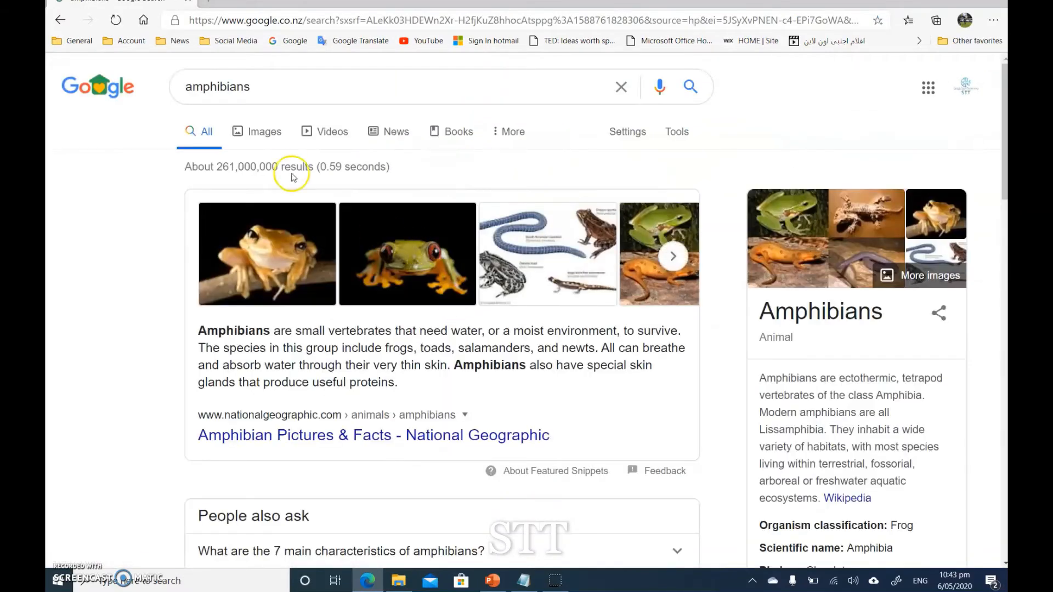
left_click(263, 134)
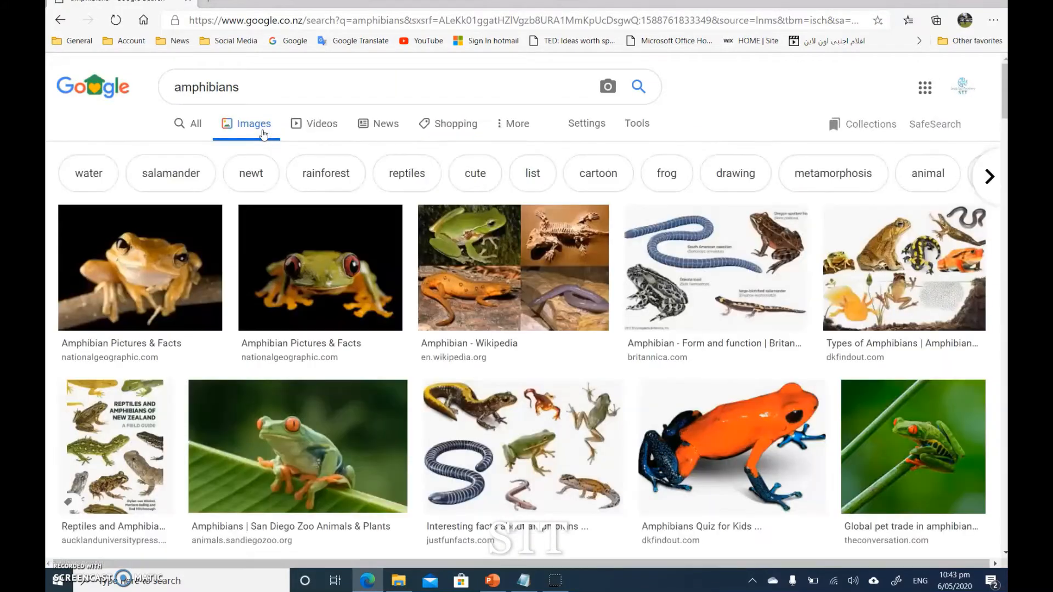
Step: Open the San Diego Zoo picture of the red-eyed green frog on a leaf and copy the image
scroll(271, 347, "down", 2)
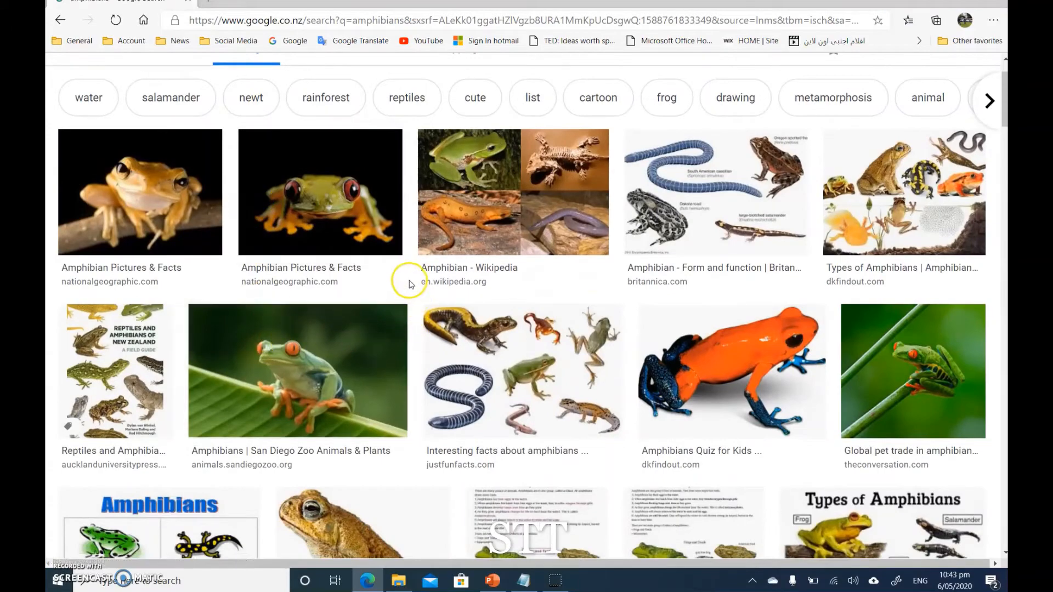
scroll(409, 282, "down", 2)
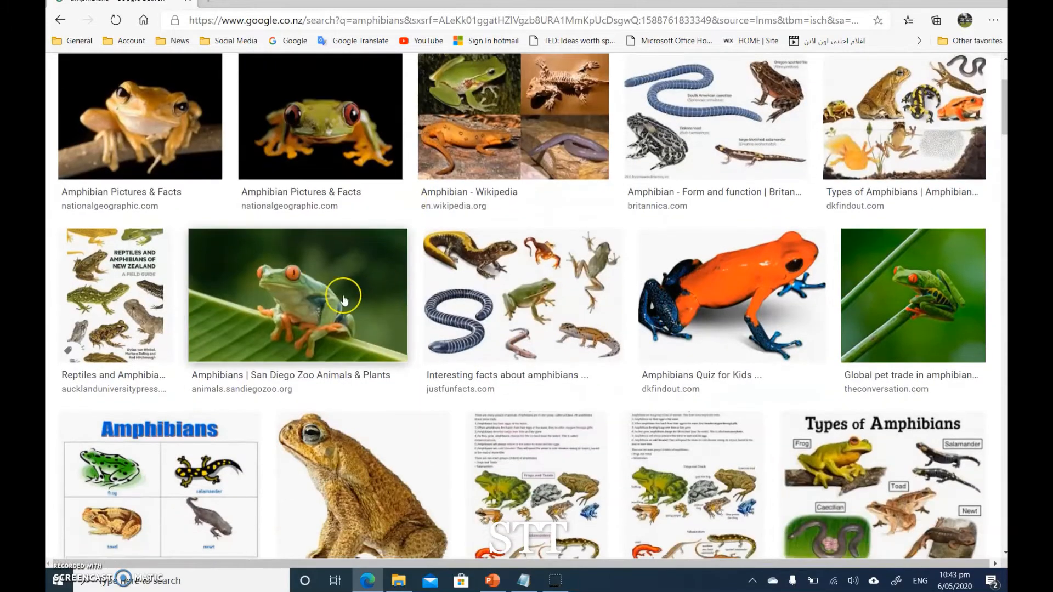
left_click(301, 288)
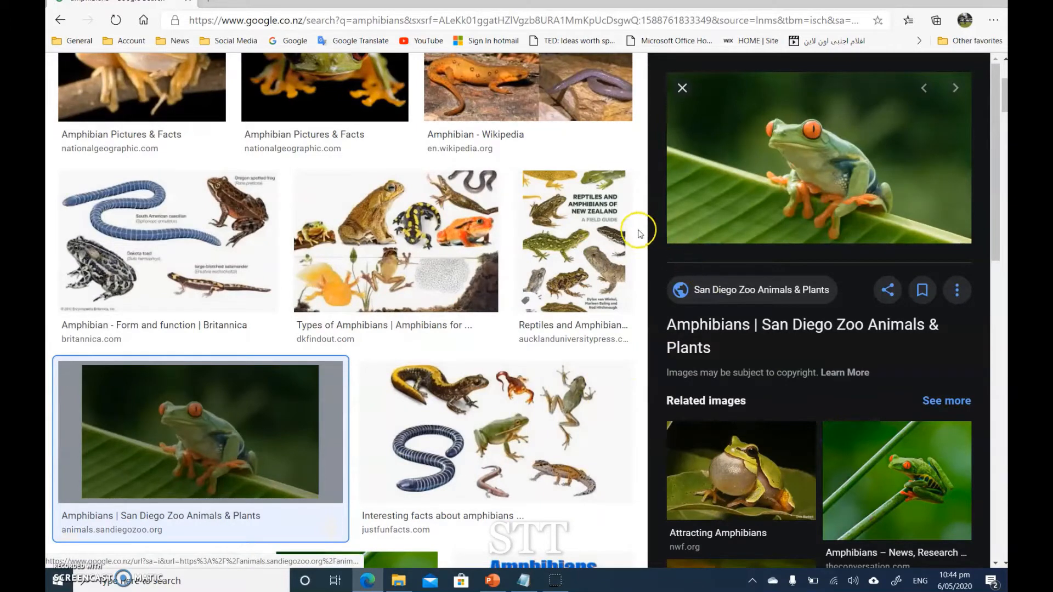
right_click(786, 158)
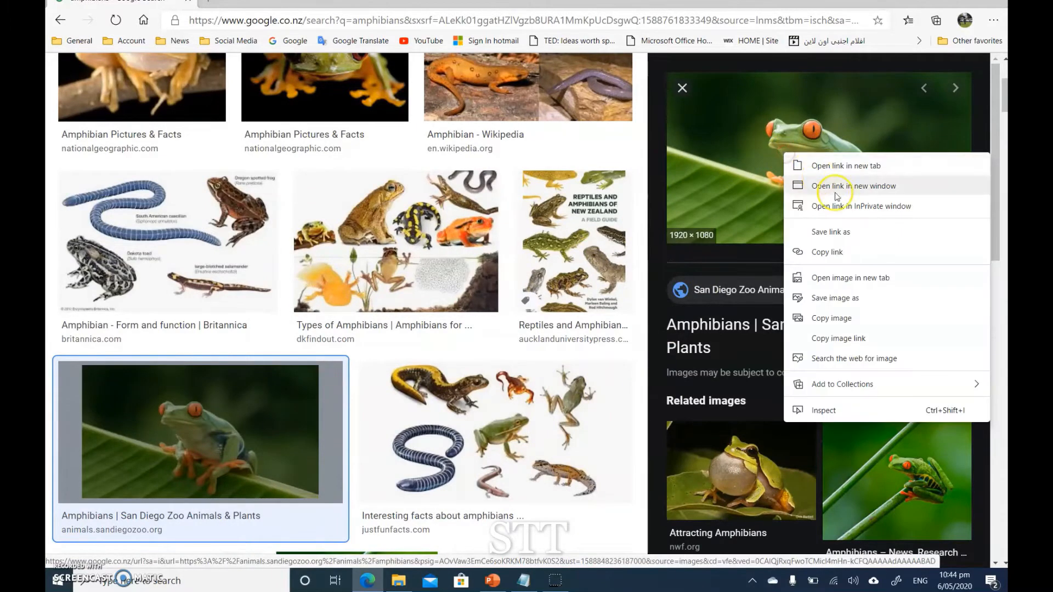
left_click(846, 322)
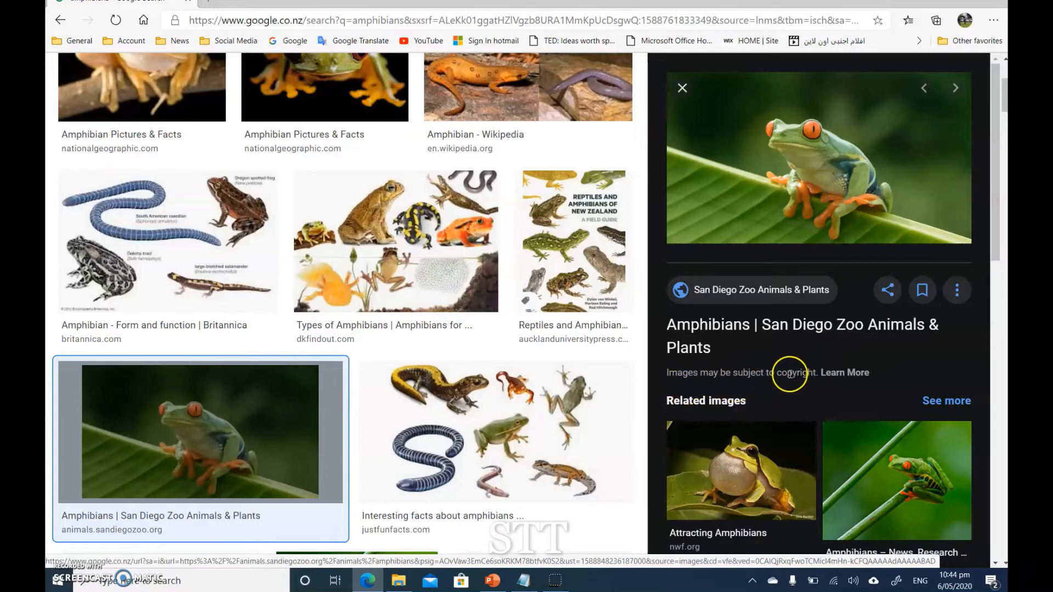
left_click_drag(814, 372, 750, 373)
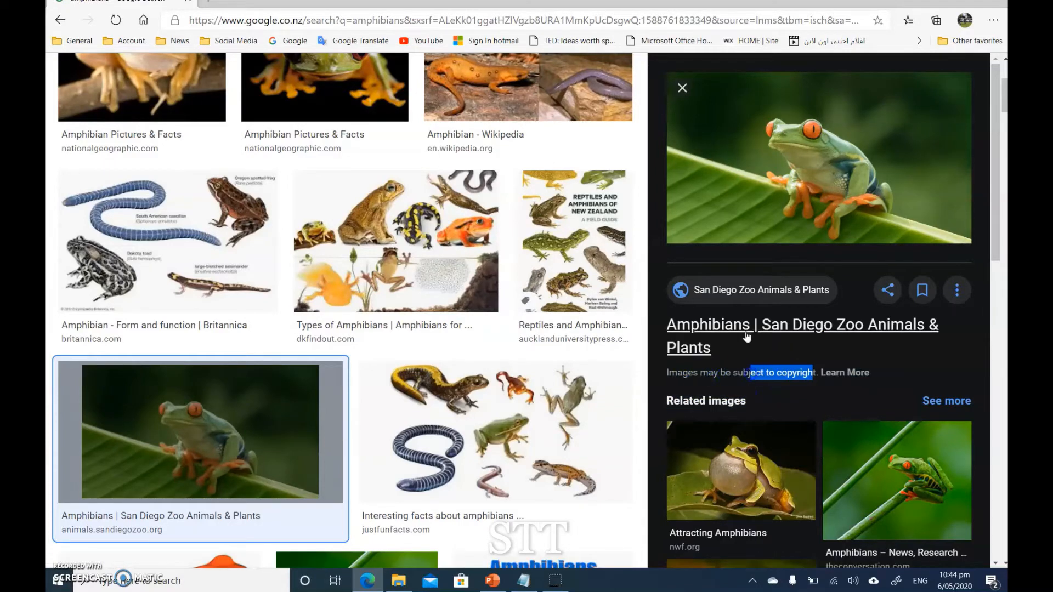
right_click(765, 180)
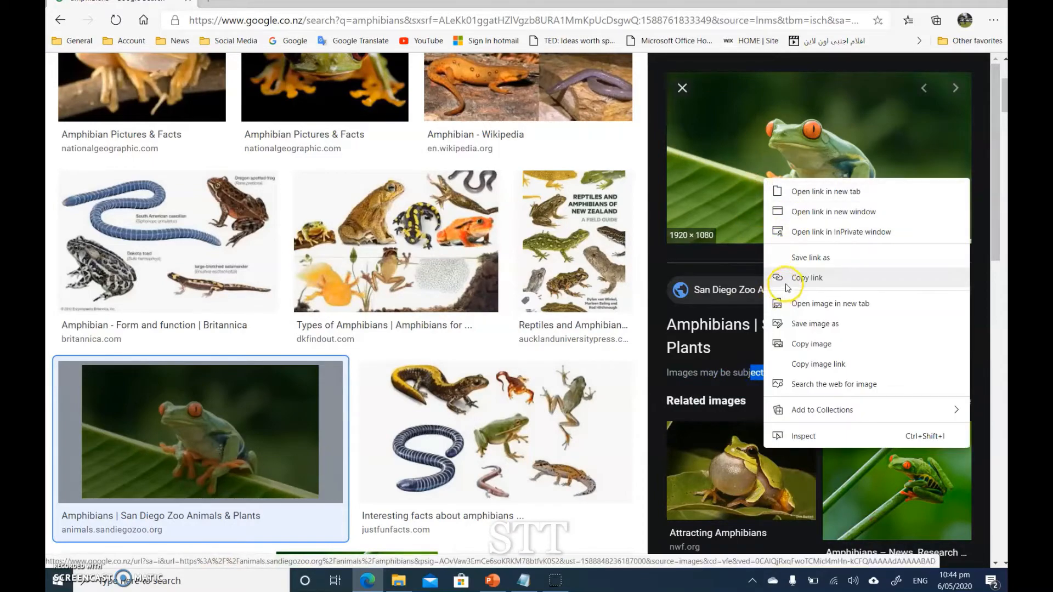
left_click(808, 344)
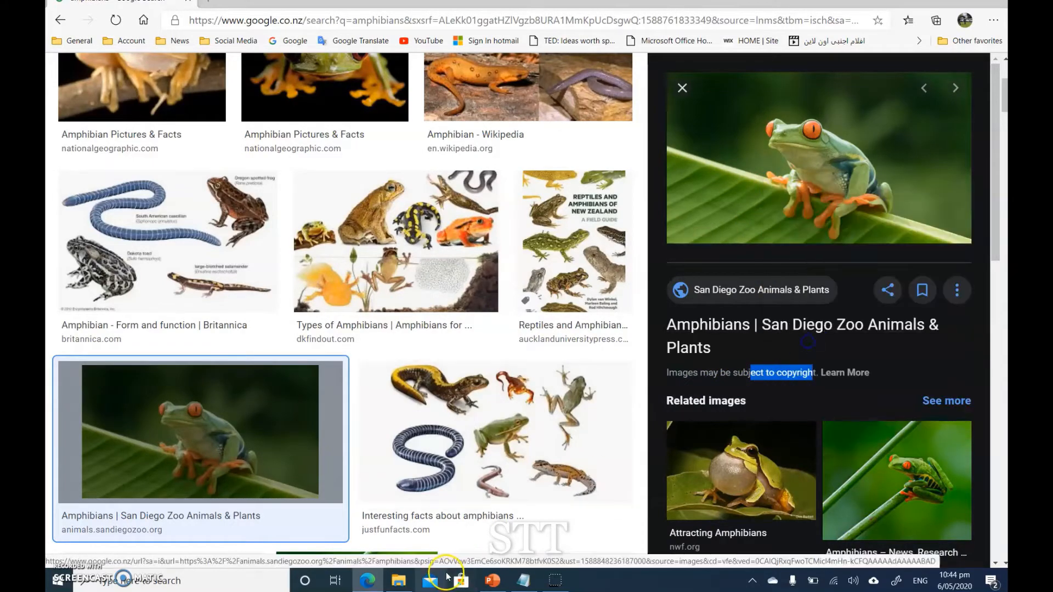
Step: Switch to PowerPoint and replace the turtle picture on the Amphibians slide with the copied frog image
left_click(492, 580)
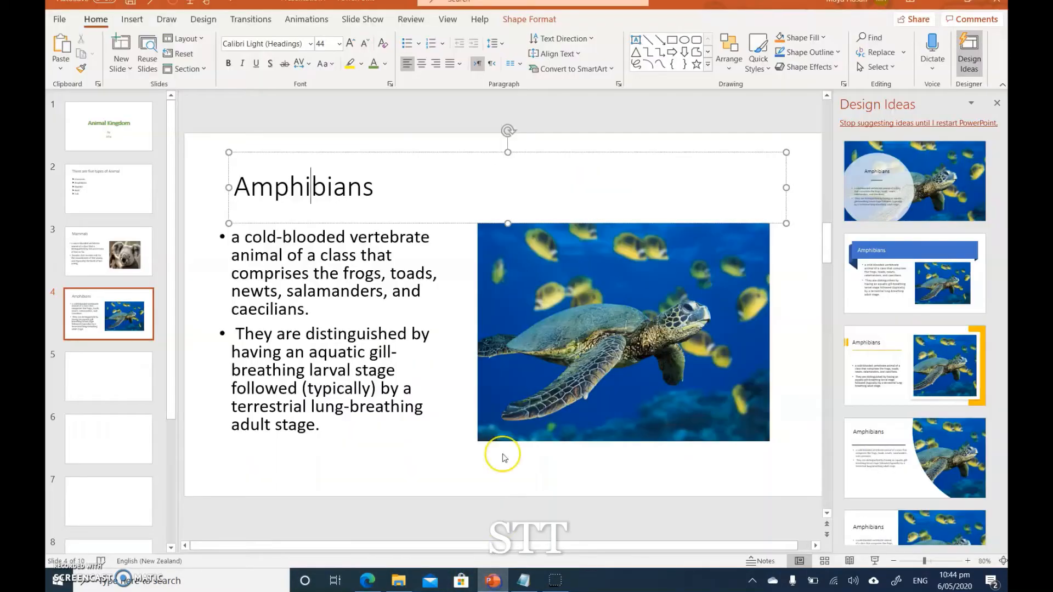
left_click(561, 317)
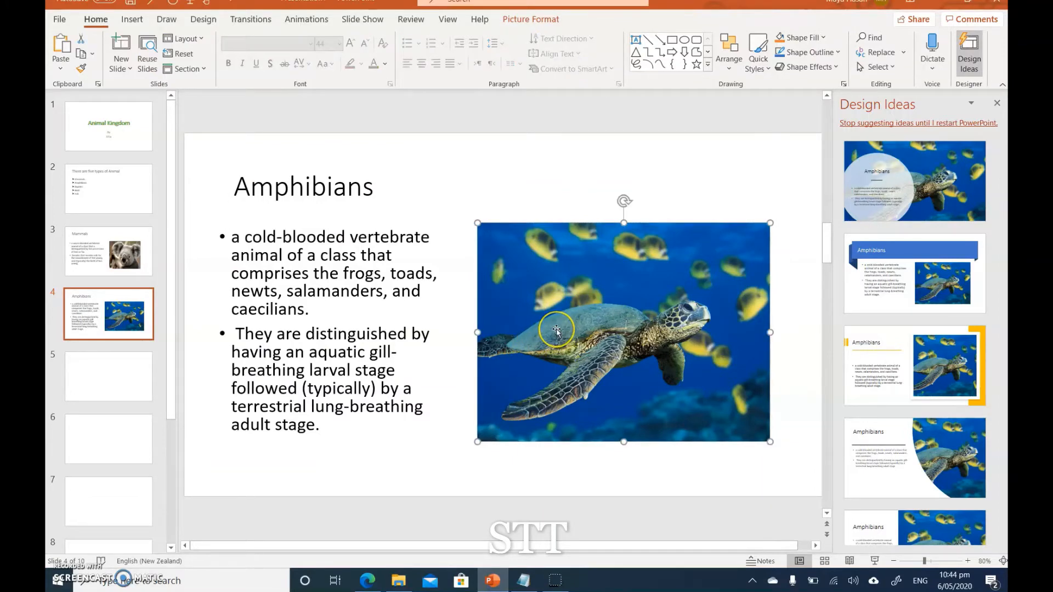
key("Delete")
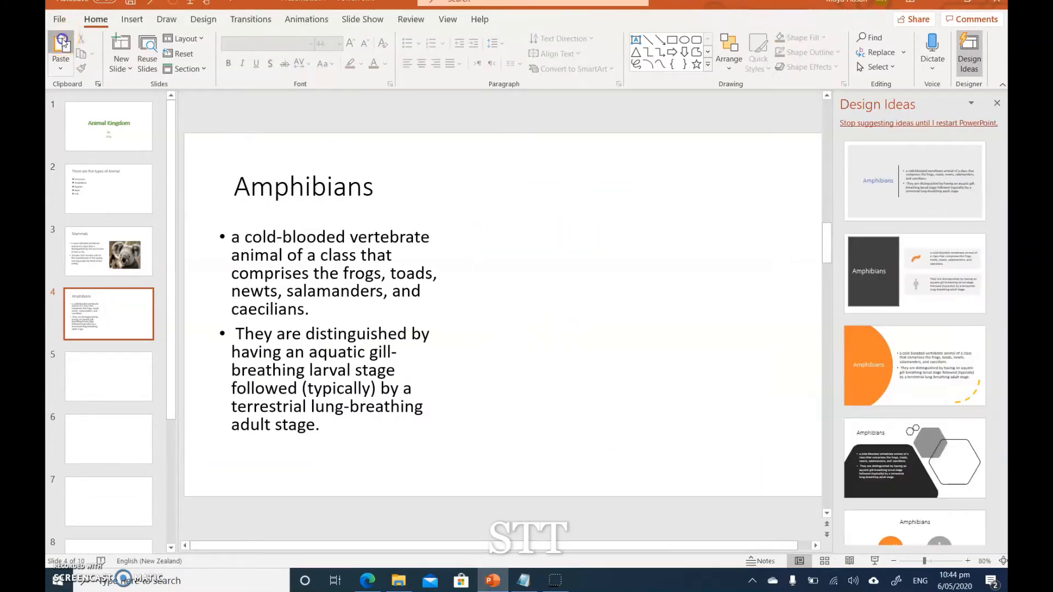
left_click(62, 43)
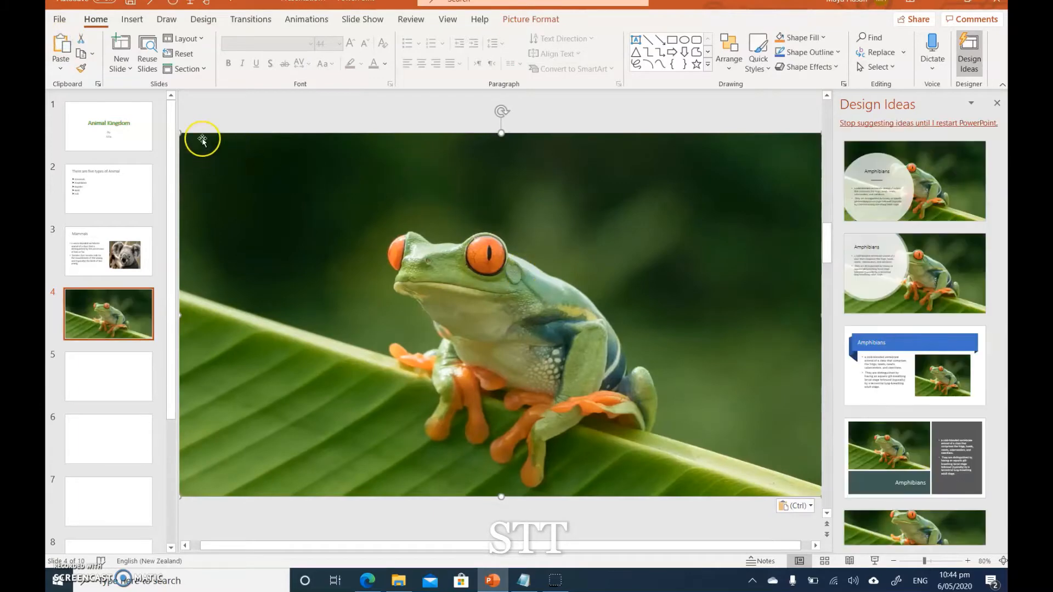
Step: Shrink the frog picture proportionally to roughly half the slide's width and place it beside the bullet text
left_click_drag(293, 170, 321, 170)
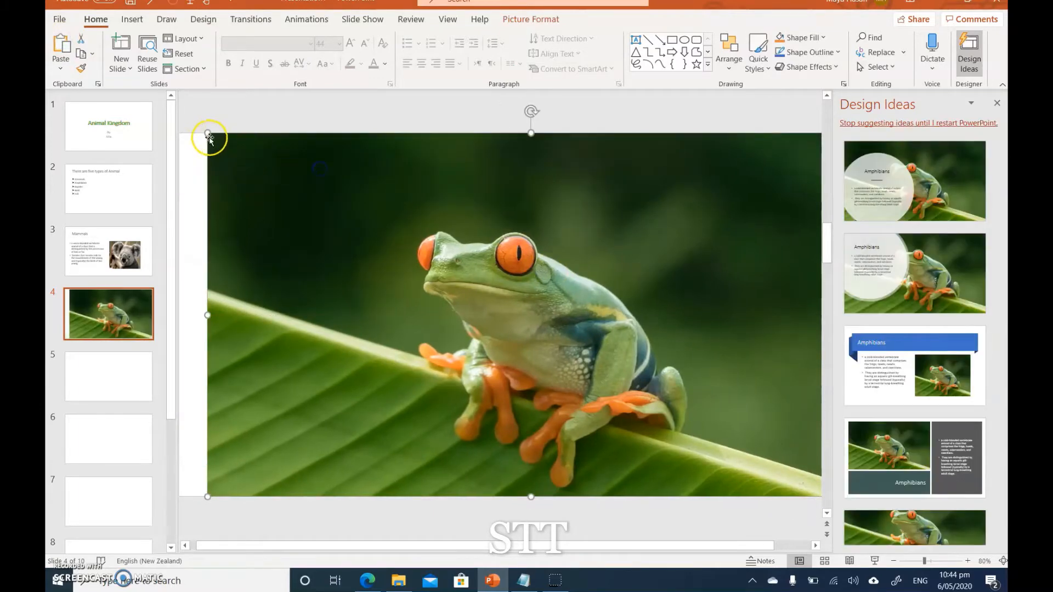
left_click_drag(205, 134, 511, 305)
left_click_drag(689, 469, 642, 380)
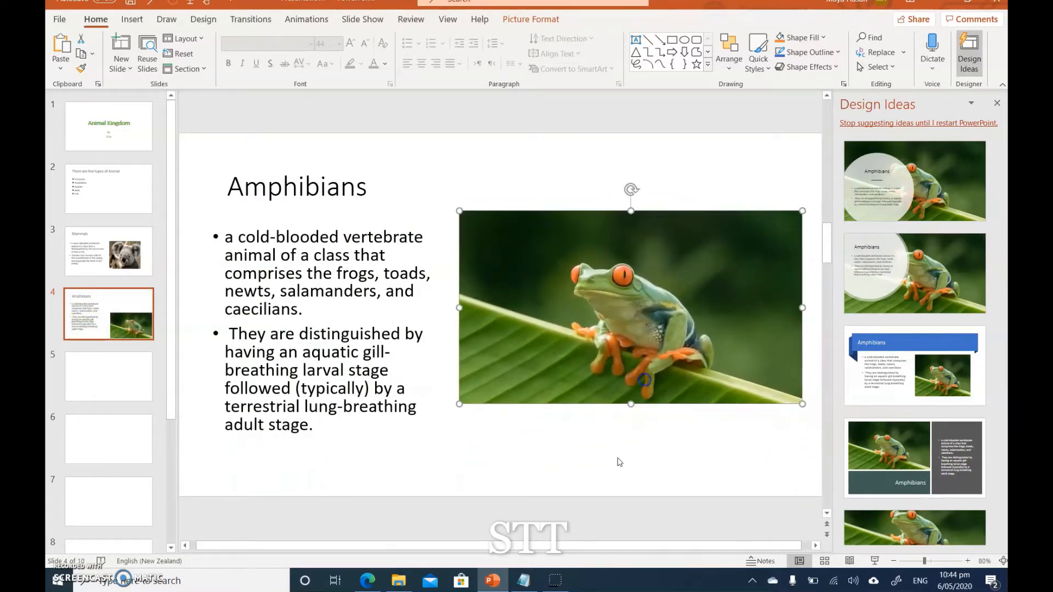
Step: Move the frog picture slightly down on the Amphibians slide so it sits level with the bullet text
left_click(554, 461)
left_click_drag(572, 386, 572, 398)
left_click(544, 465)
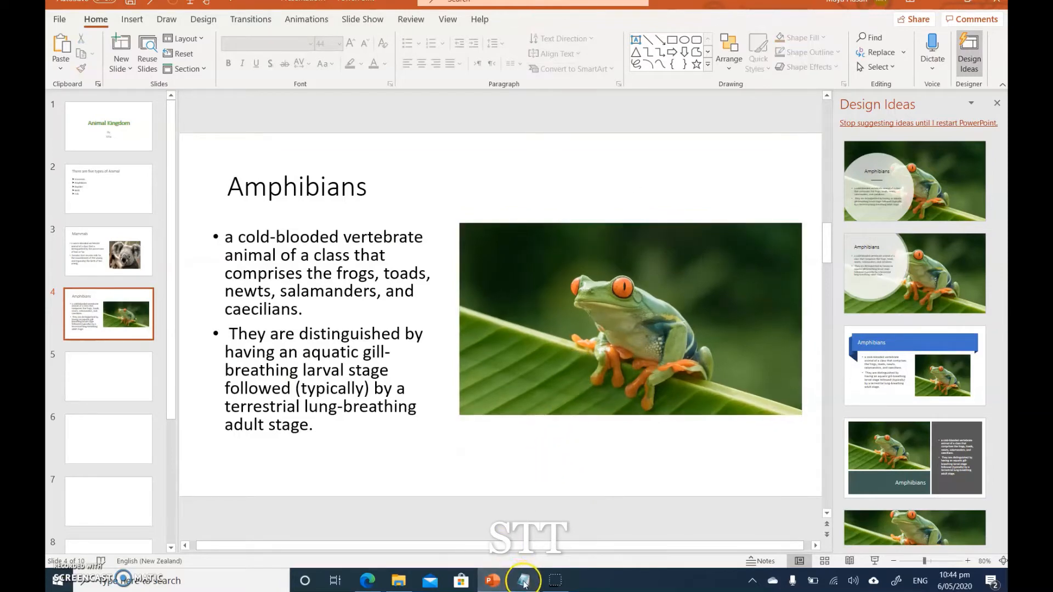
Step: Switch to Edge, open the frog picture's source page and copy the domain animals.sandiegozoo.org from its web address
left_click(367, 581)
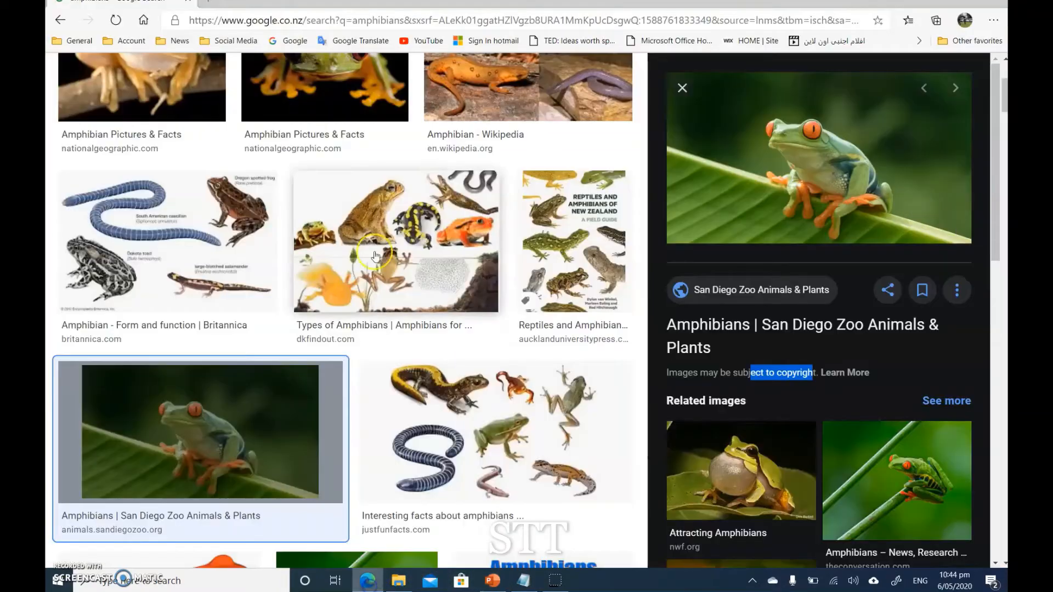
left_click(752, 291)
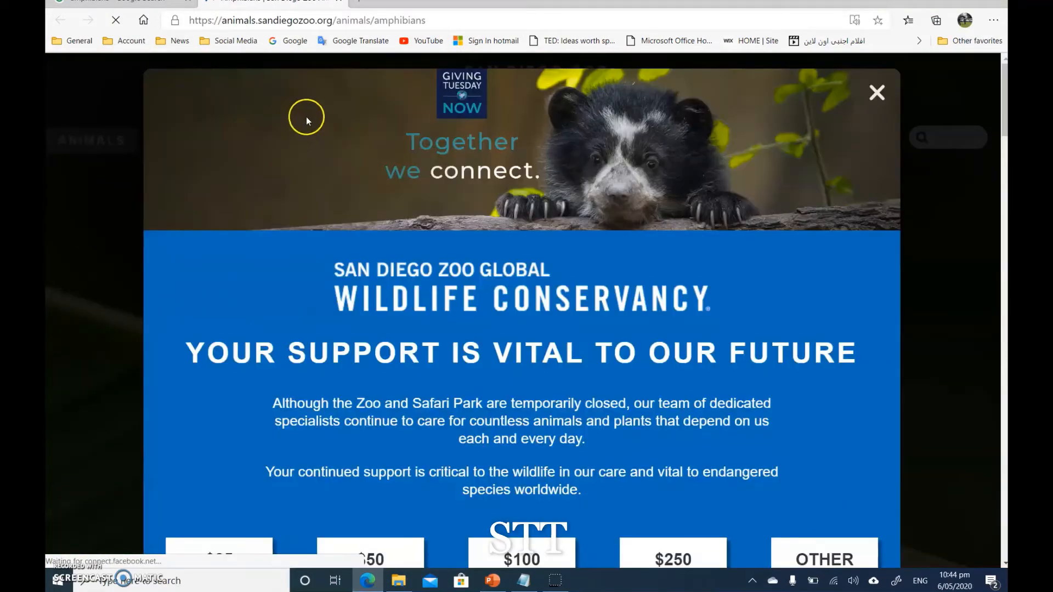
left_click(234, 20)
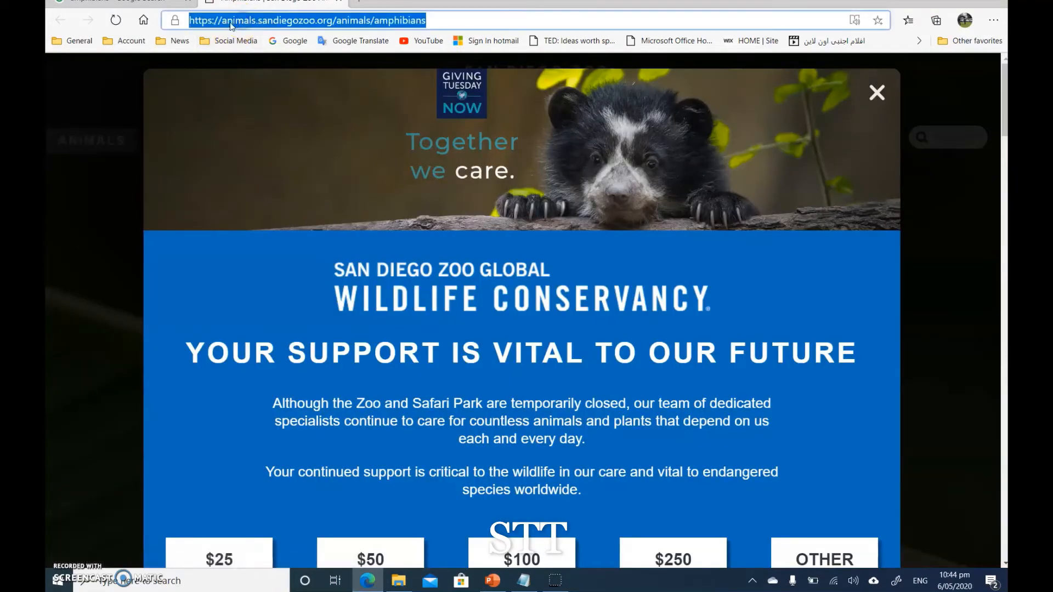
left_click(222, 21)
left_click_drag(256, 20, 303, 18)
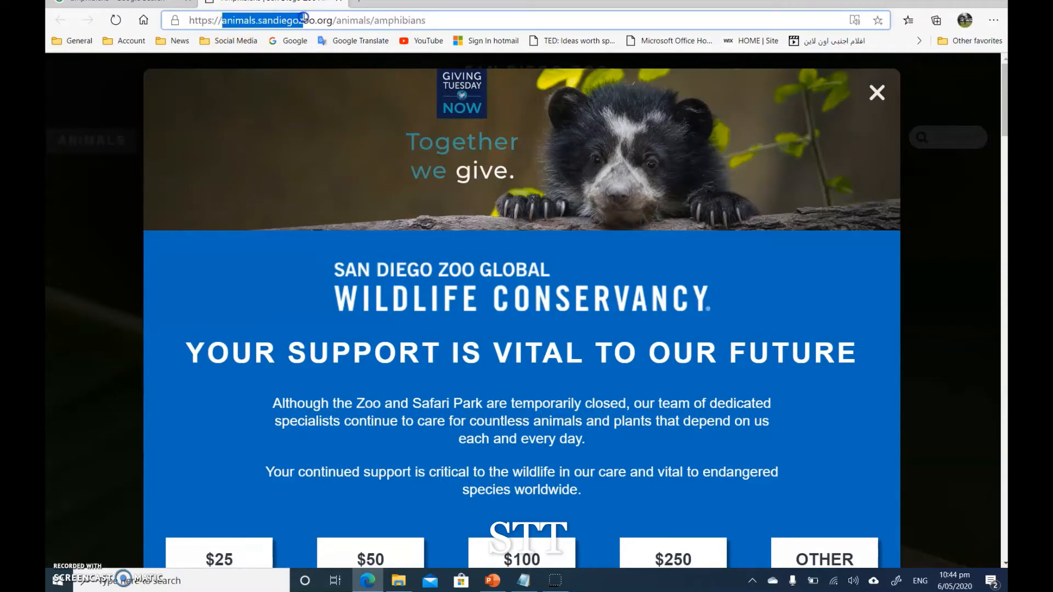
right_click(323, 23)
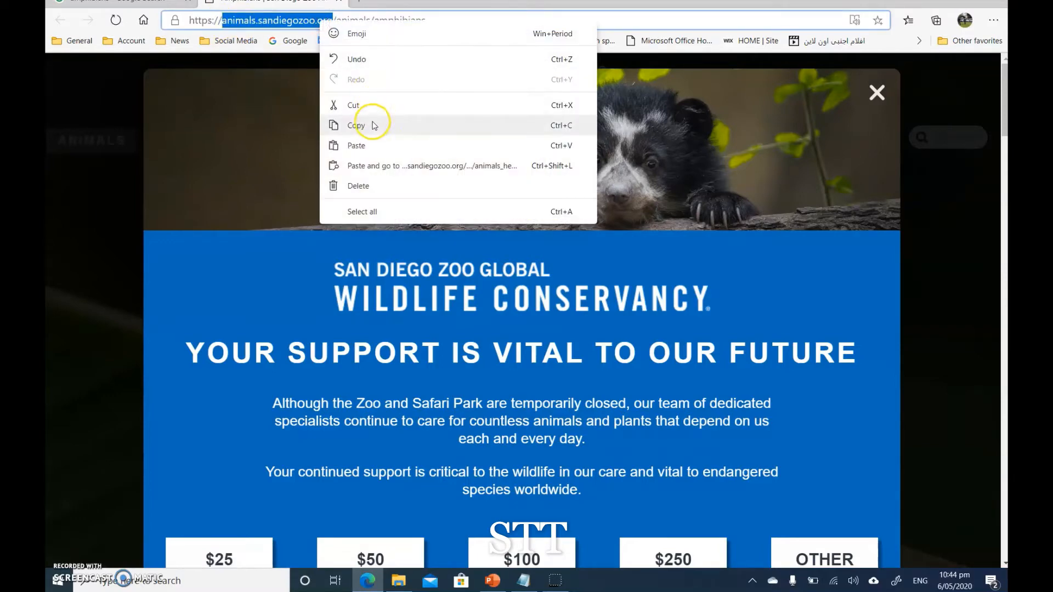
left_click(373, 132)
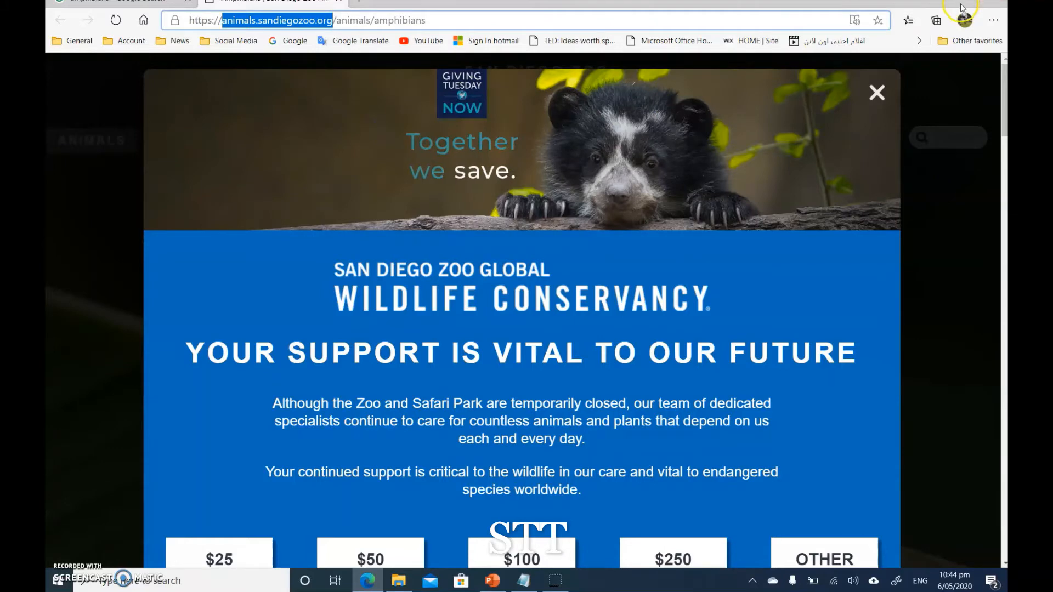
Step: Switch to PowerPoint, paste the copied domain as text on the Amphibians slide and place it as a caption beneath the frog picture
key("alt+Tab")
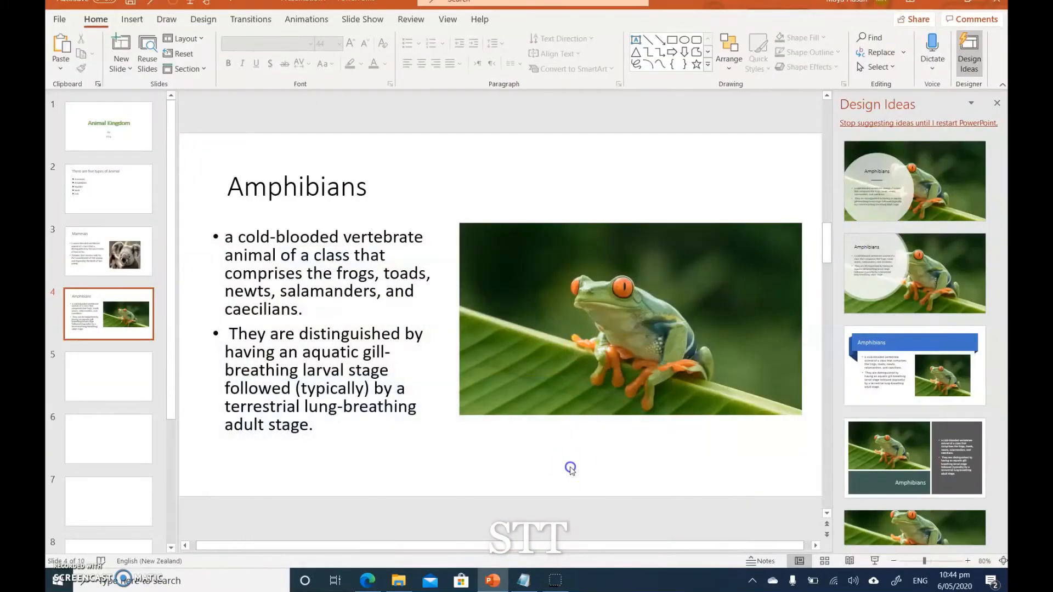
right_click(571, 468)
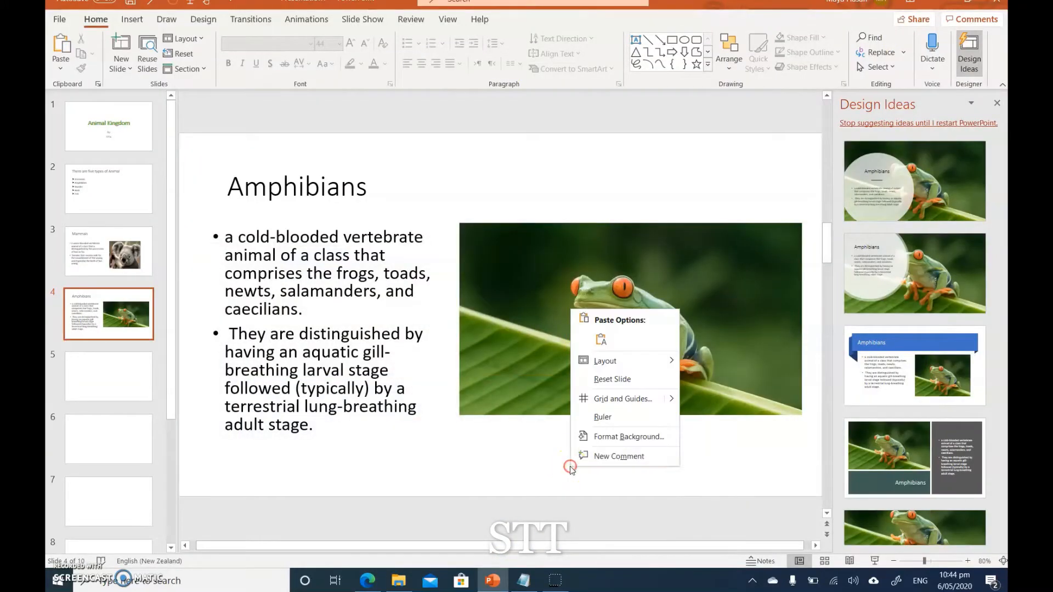
left_click(601, 340)
left_click_drag(529, 323, 647, 439)
left_click(617, 463)
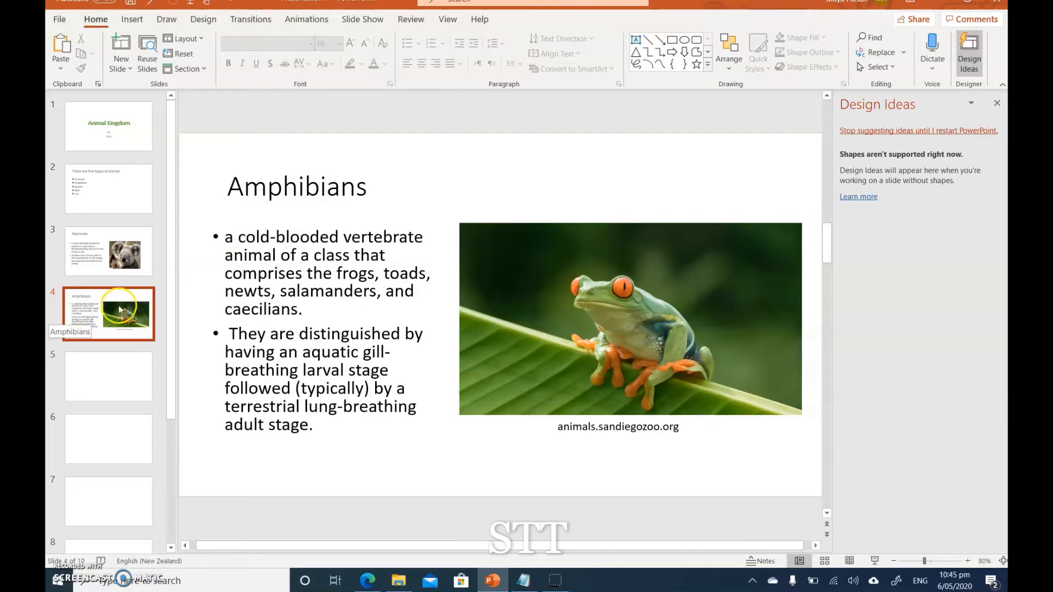
Step: Copy the word "Reptiles" from the list of five animal types on slide 2
left_click(95, 379)
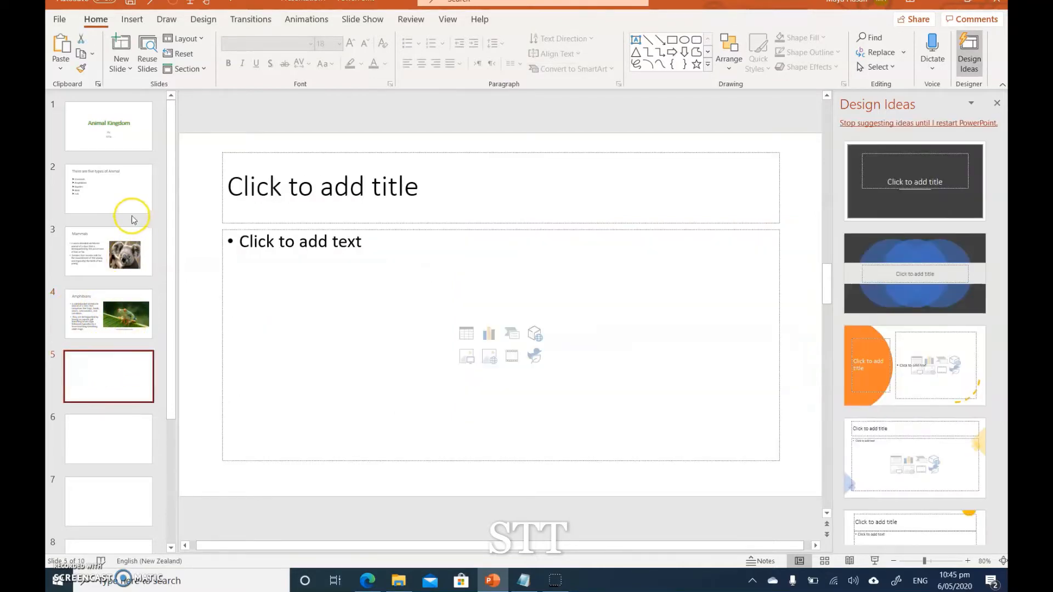
left_click(126, 193)
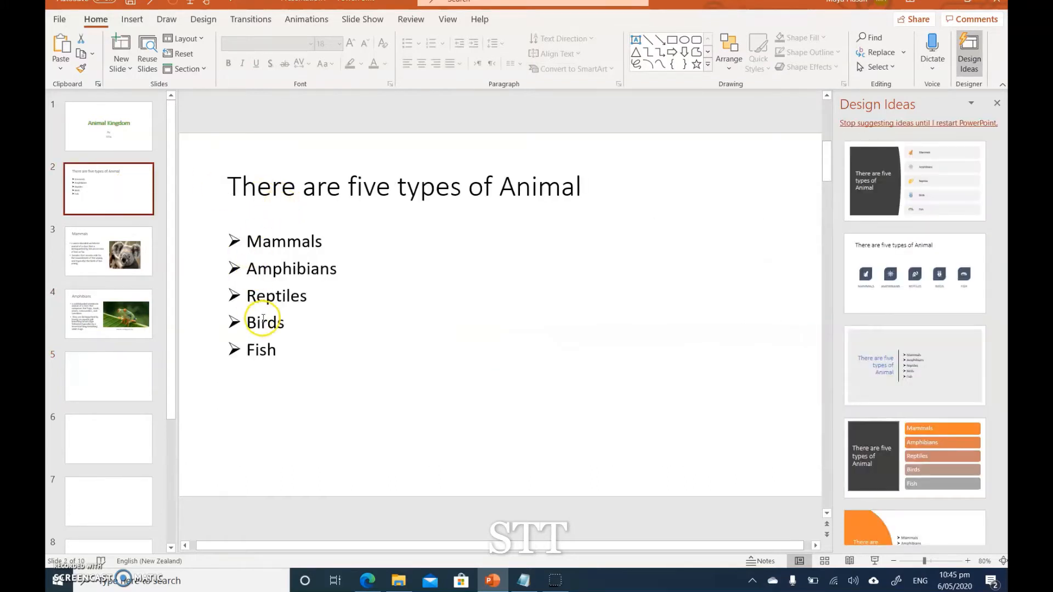
double_click(275, 296)
right_click(275, 297)
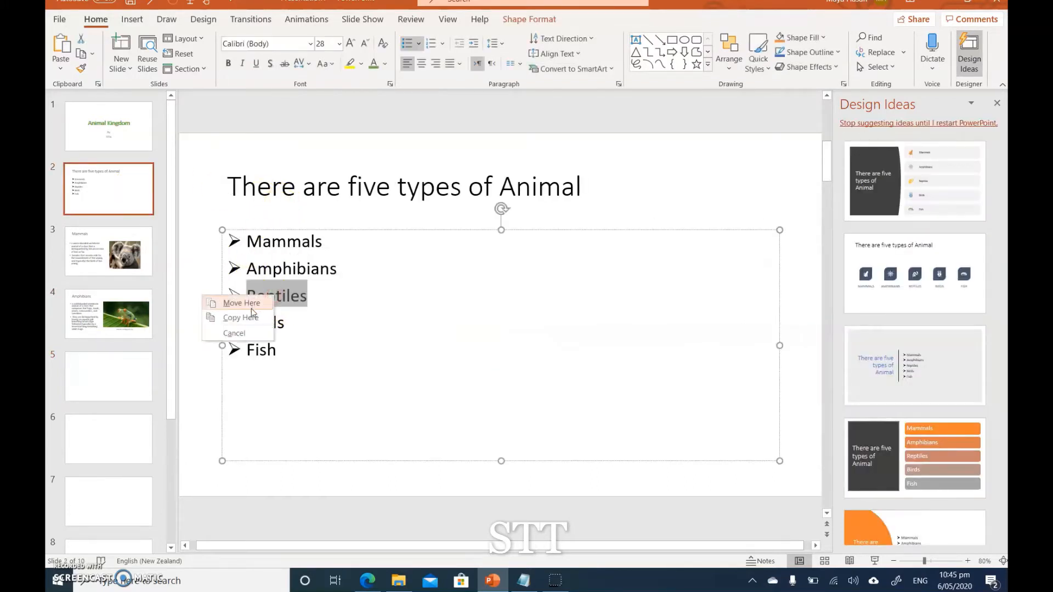
left_click(285, 301)
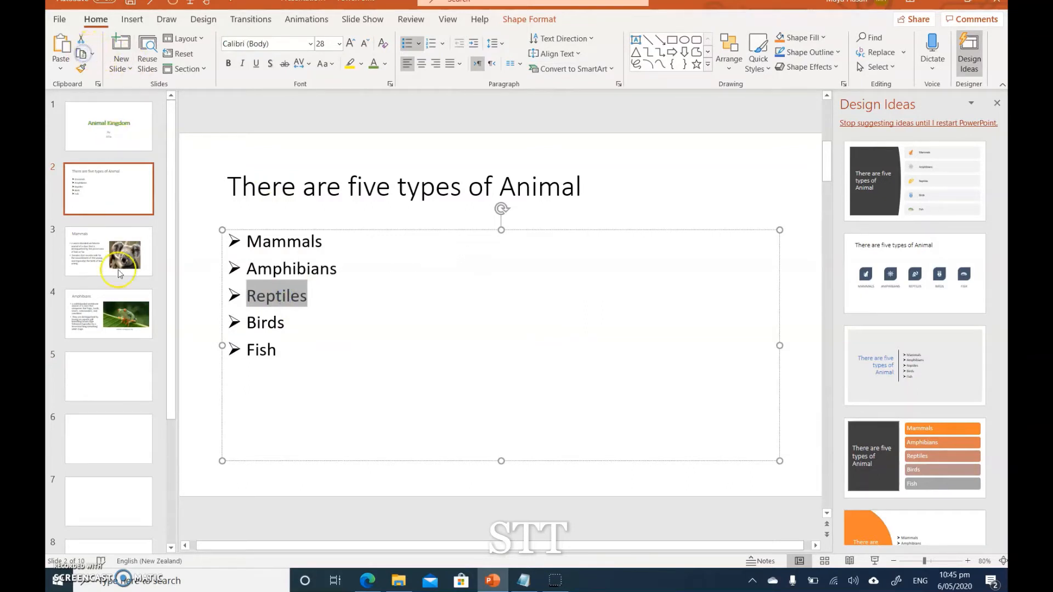
Step: Paste "Reptiles" as the title of empty slide 5, using the destination theme
left_click(119, 384)
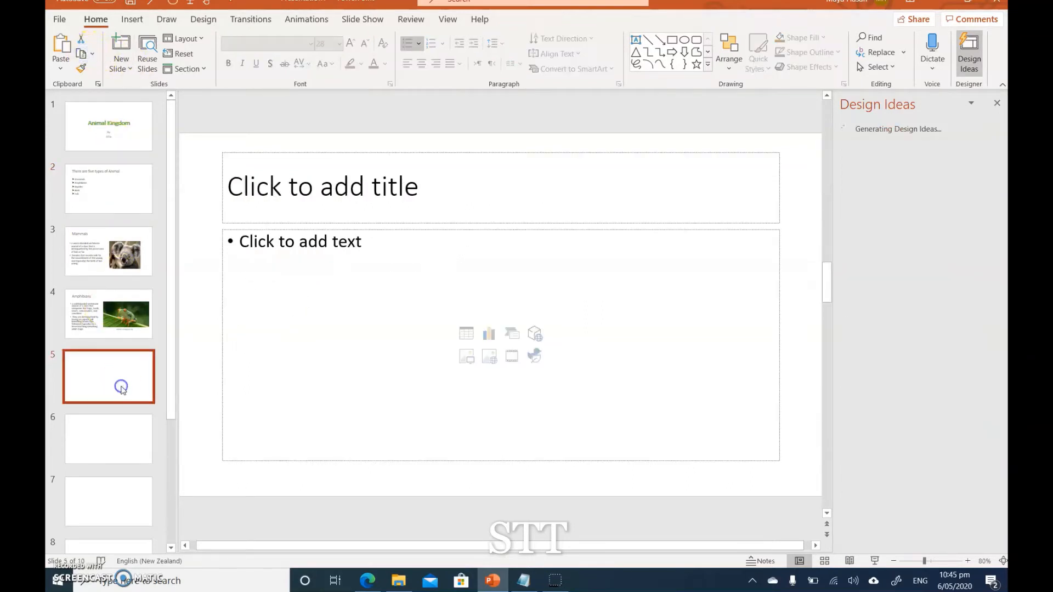
left_click(282, 209)
right_click(292, 186)
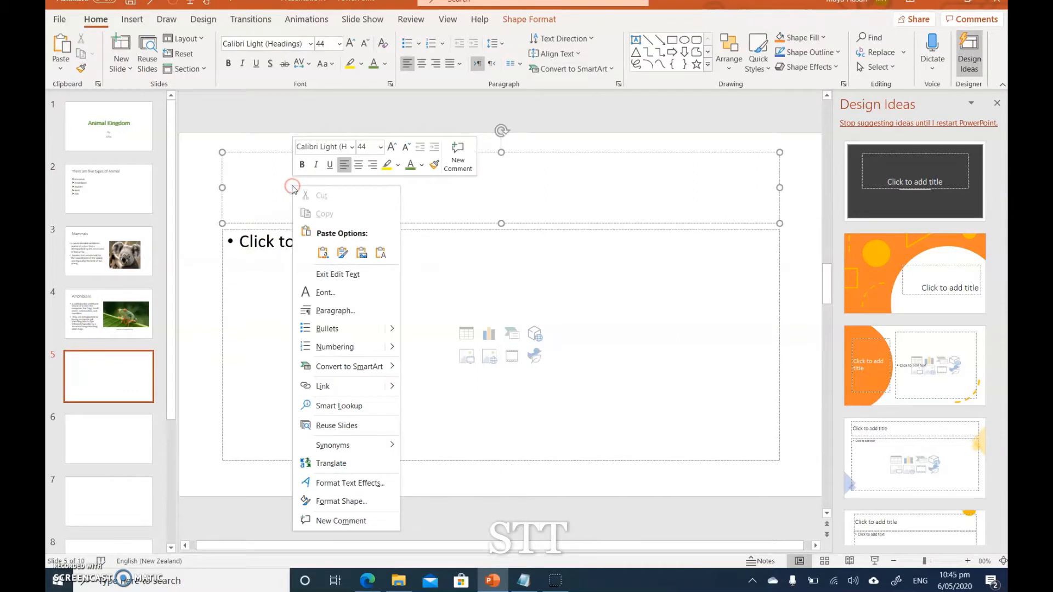
left_click(323, 254)
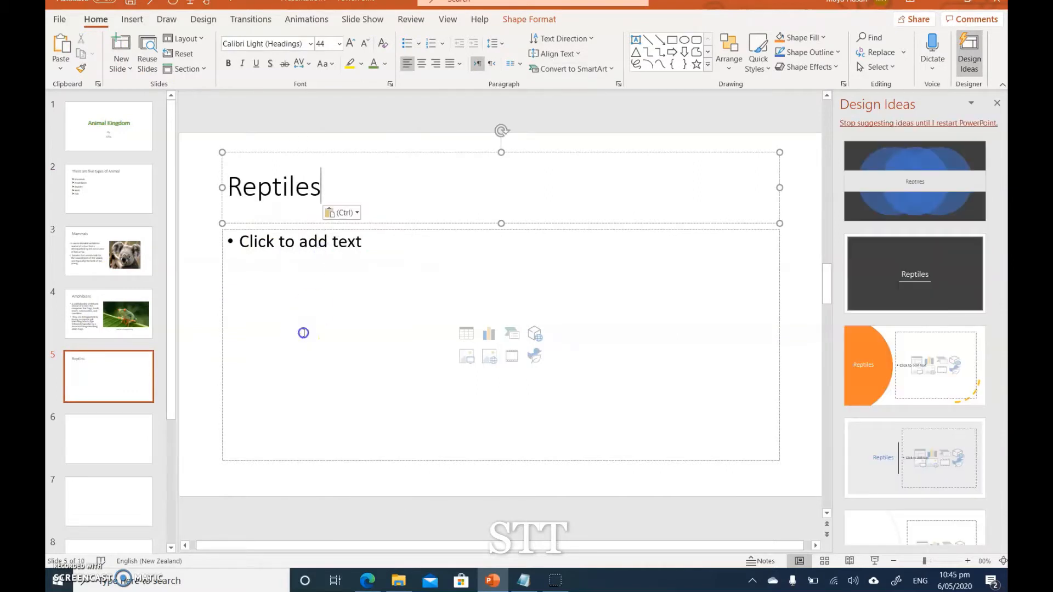
Step: Switch to the Notepad notes and copy the full definition of reptiles, without its "Reptiles:" label
left_click(304, 333)
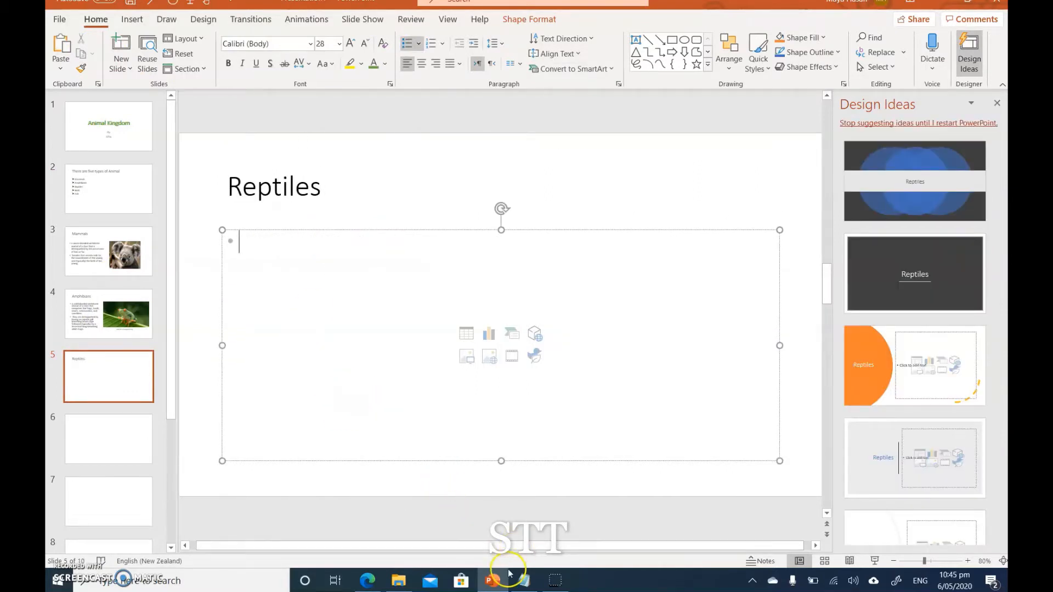
left_click(524, 580)
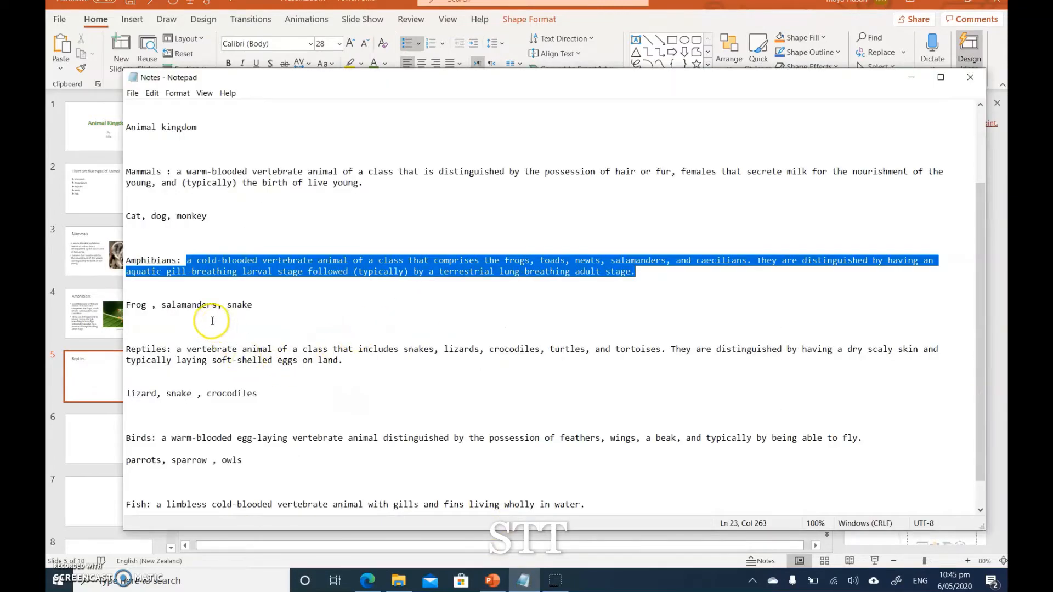
scroll(173, 292, "down", 1)
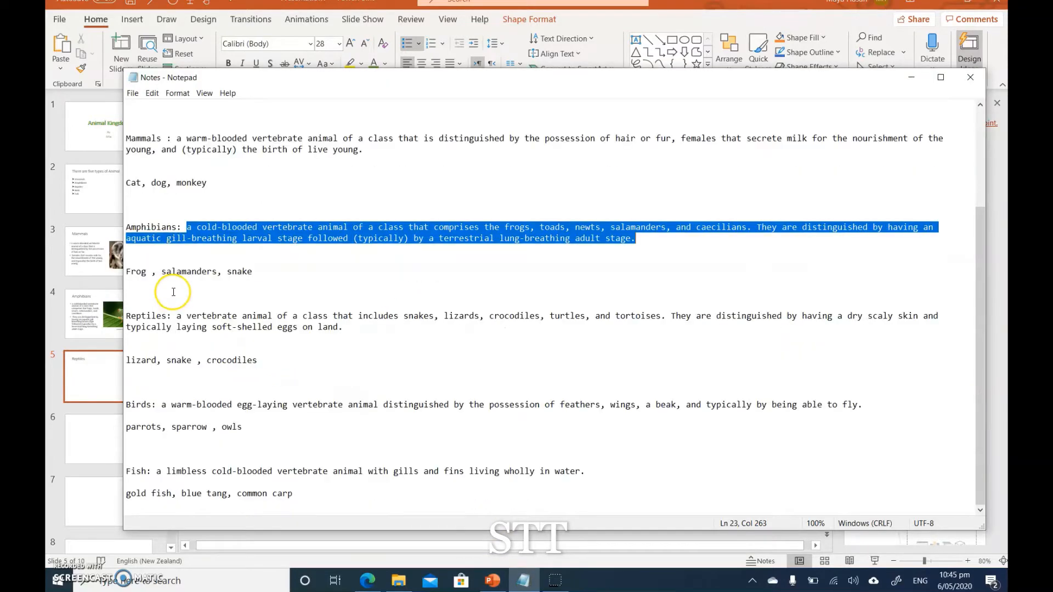
left_click_drag(178, 317, 333, 350)
right_click(164, 325)
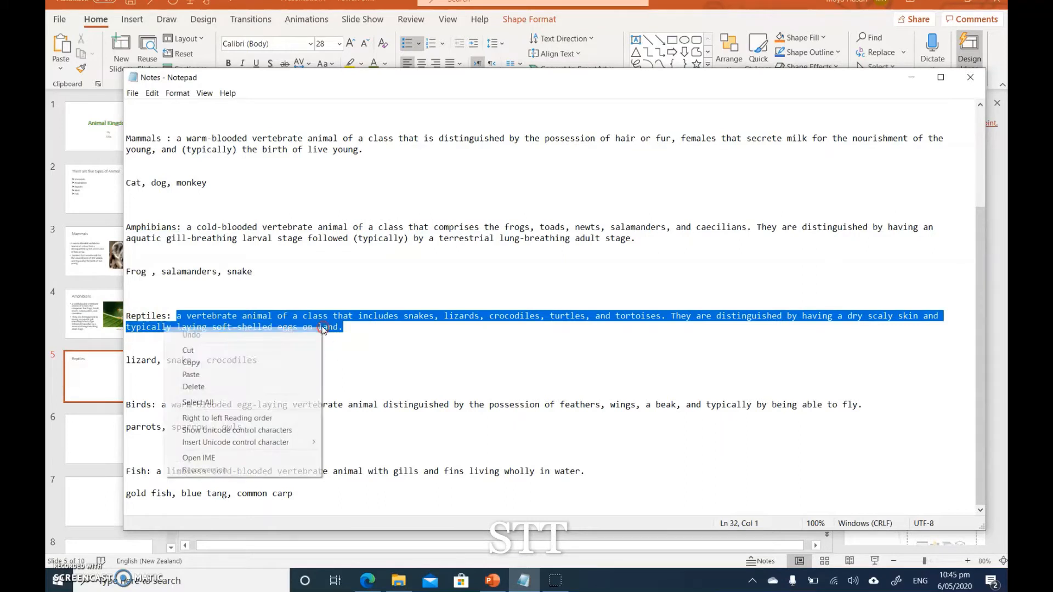
left_click(217, 362)
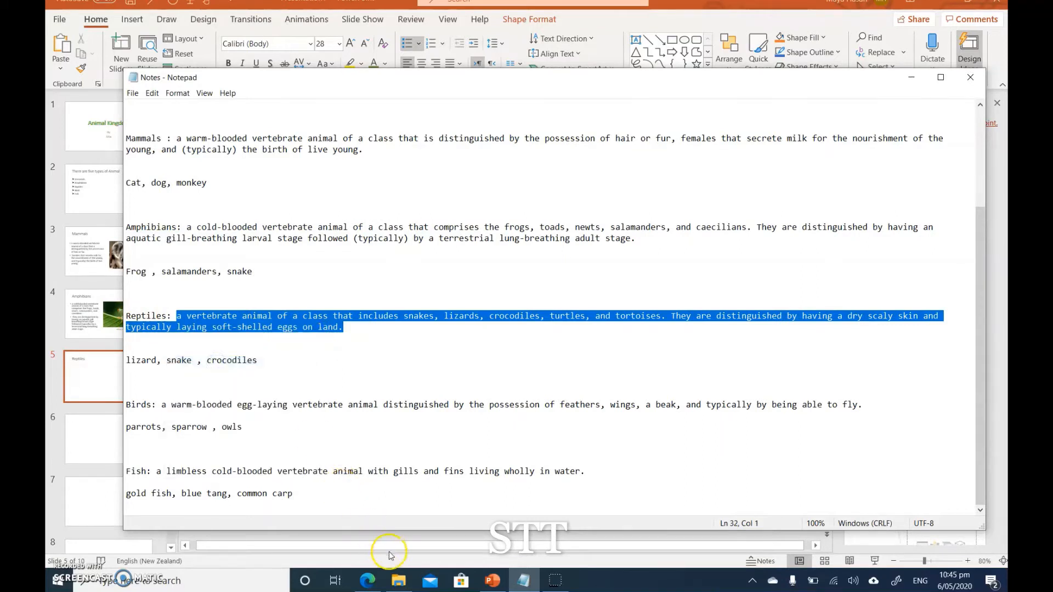
Step: Switch to PowerPoint, paste the definition into the Reptiles slide's body and start a second bullet at "They are distinguished"
left_click(493, 581)
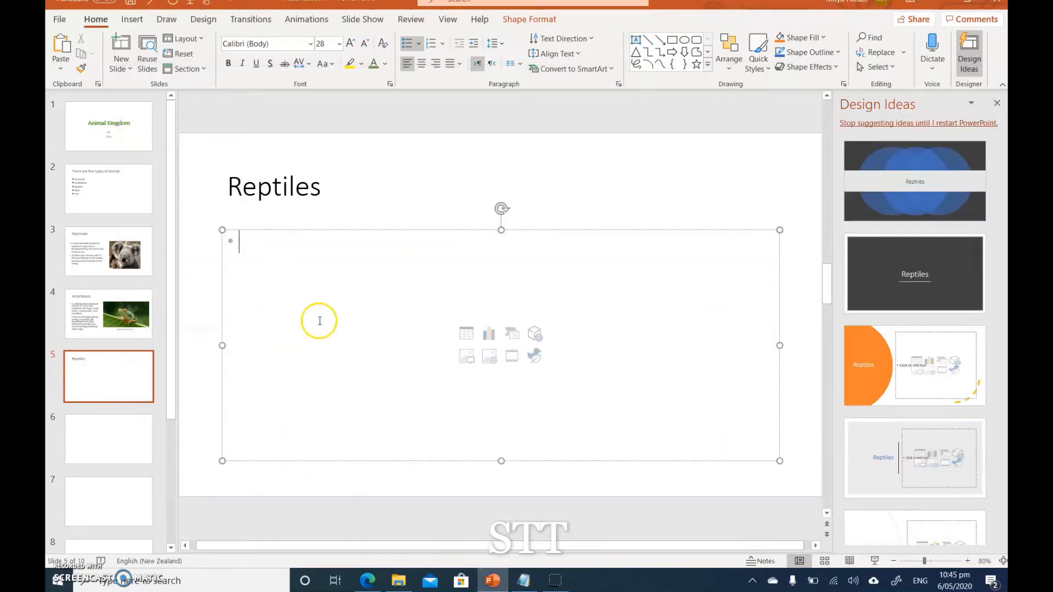
right_click(270, 259)
left_click(299, 288)
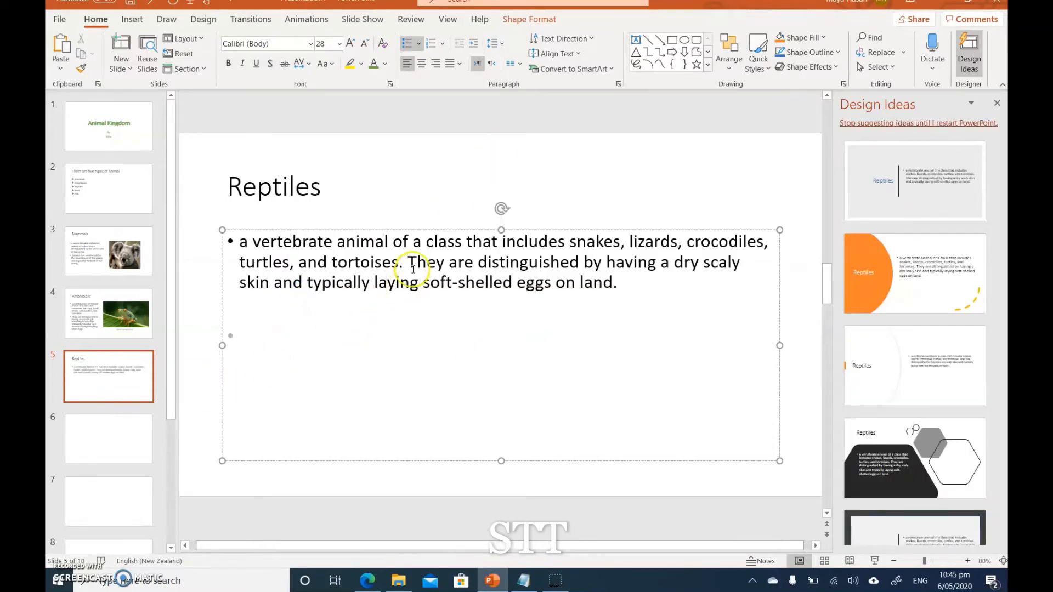
key("Return")
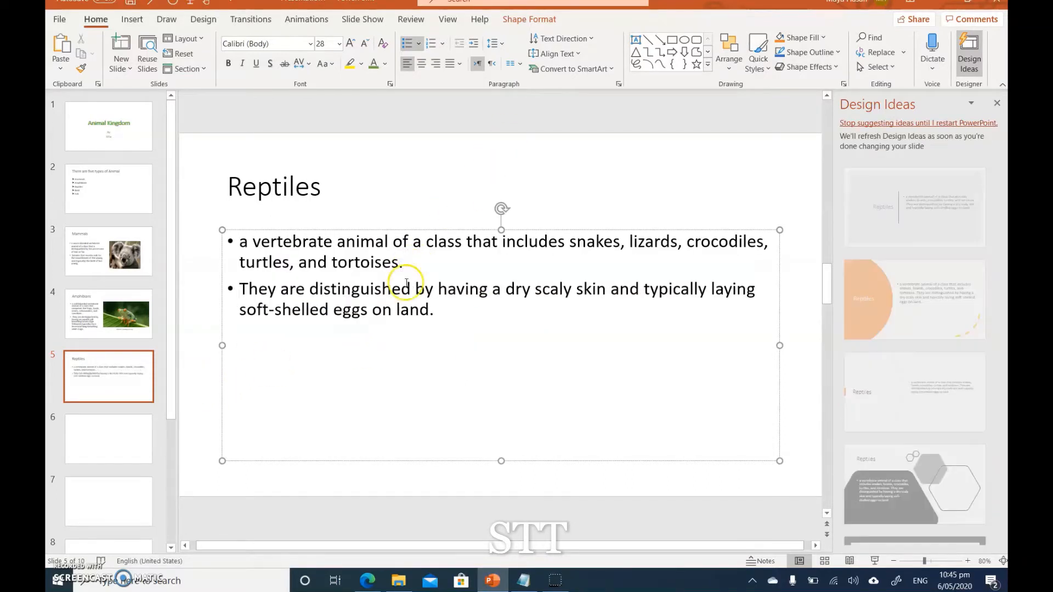
left_click(294, 499)
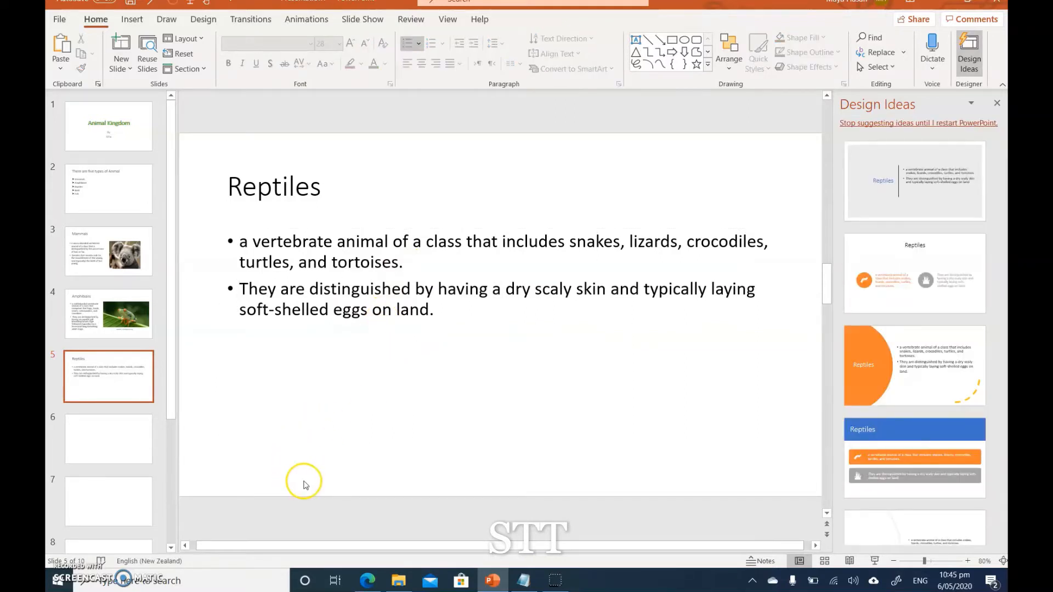
Step: Look at the list of five animal types on slide 2 and open the Mammals slide
left_click(114, 192)
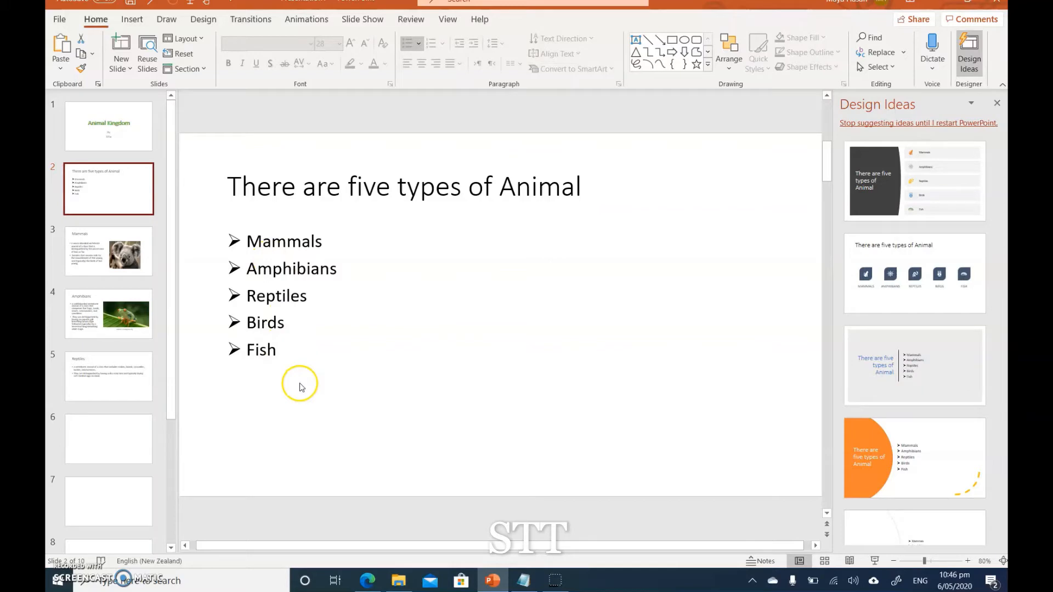
left_click(123, 266)
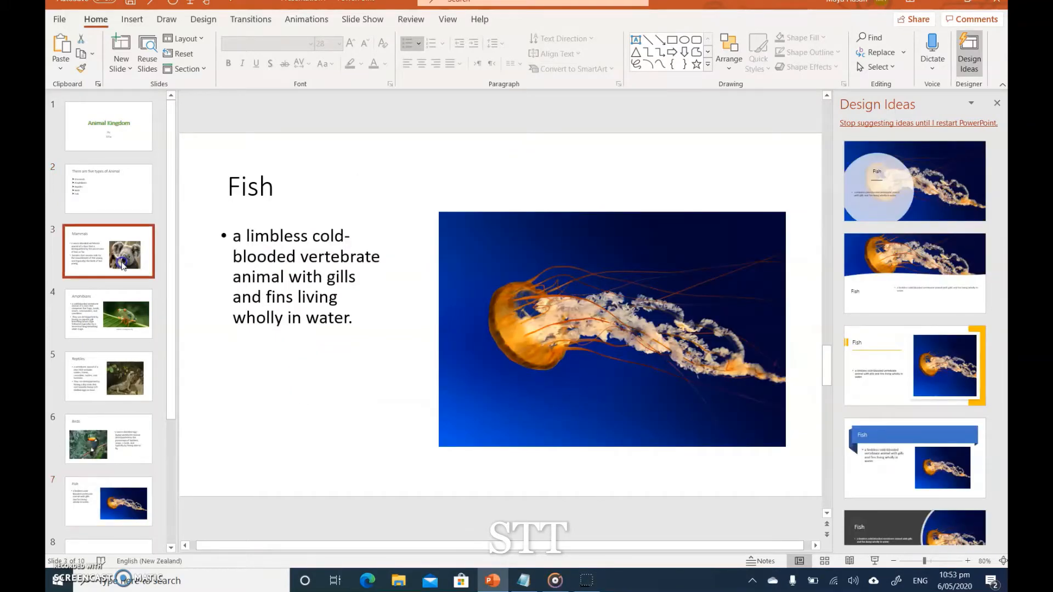